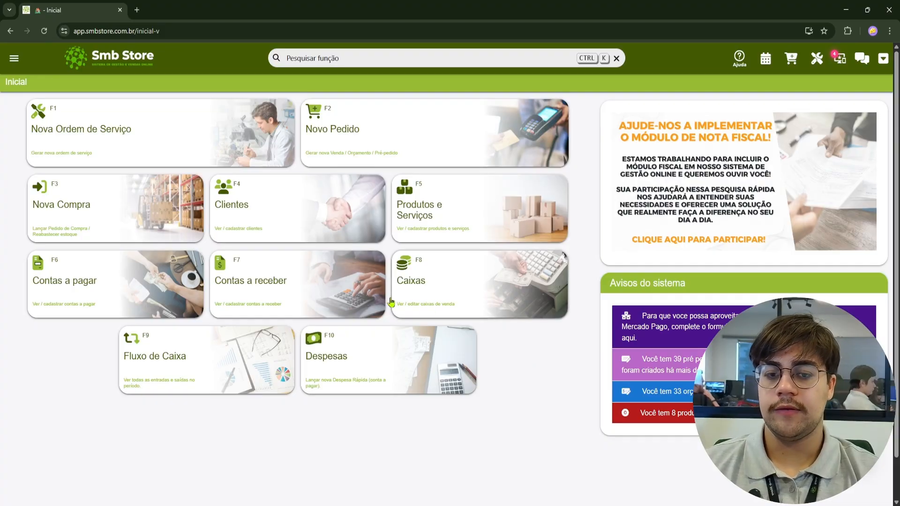
- Go to the customer list and open the first listed customer's record for editing
click(255, 198)
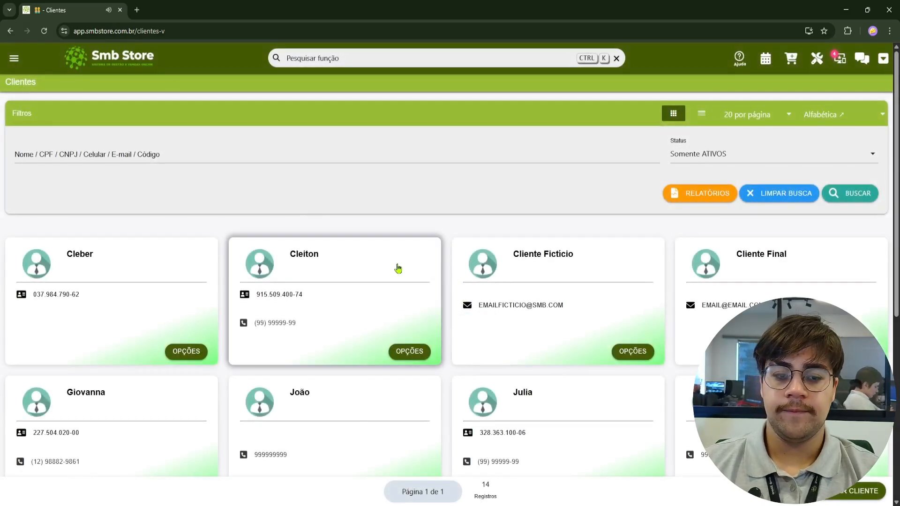
click(187, 352)
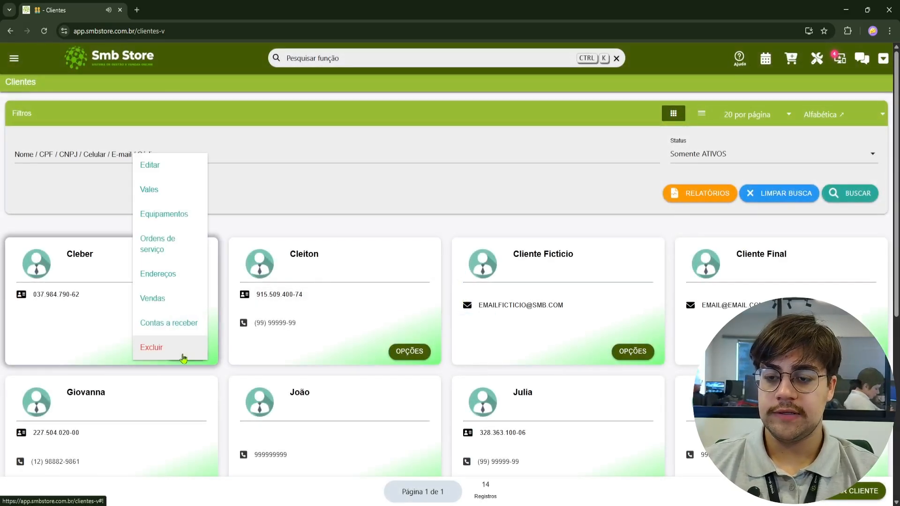
click(103, 215)
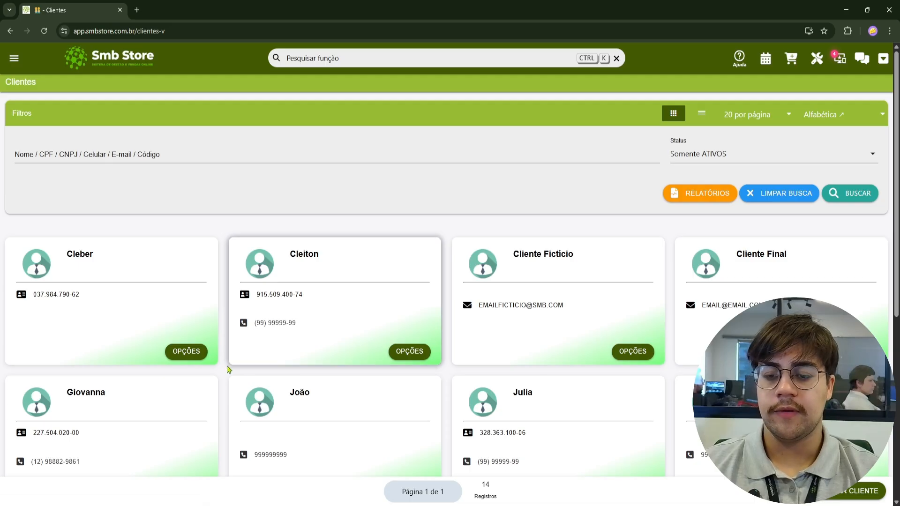
click(186, 351)
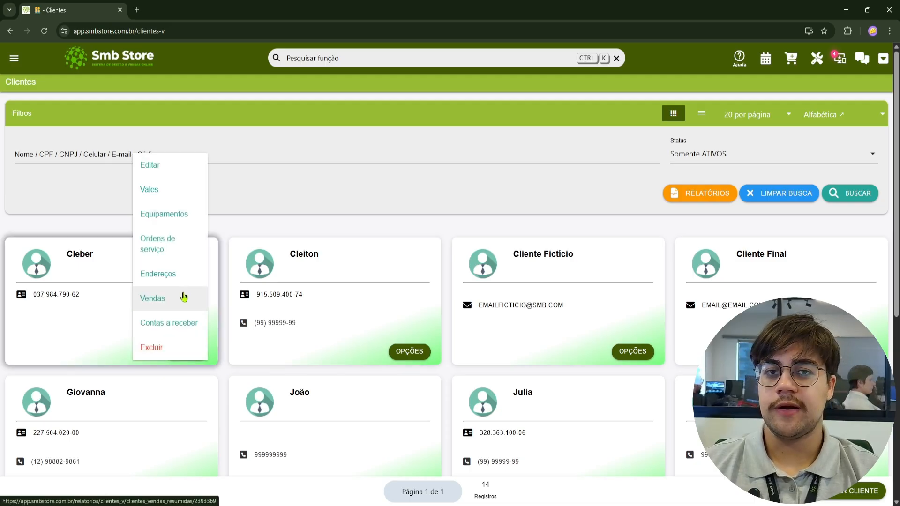
click(166, 175)
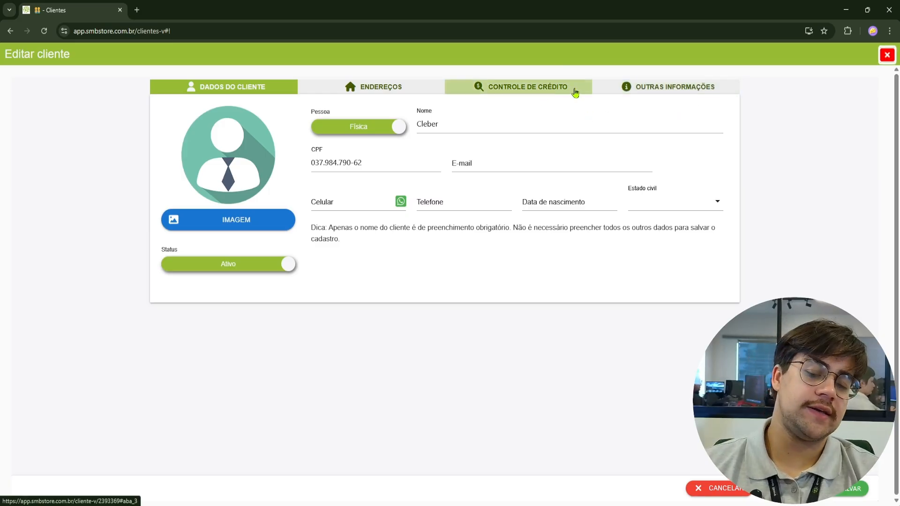
- Set the customer's credit limit for purchases on term (a prazo / crediário) to R$ 1000,00 in the credit control data
click(574, 93)
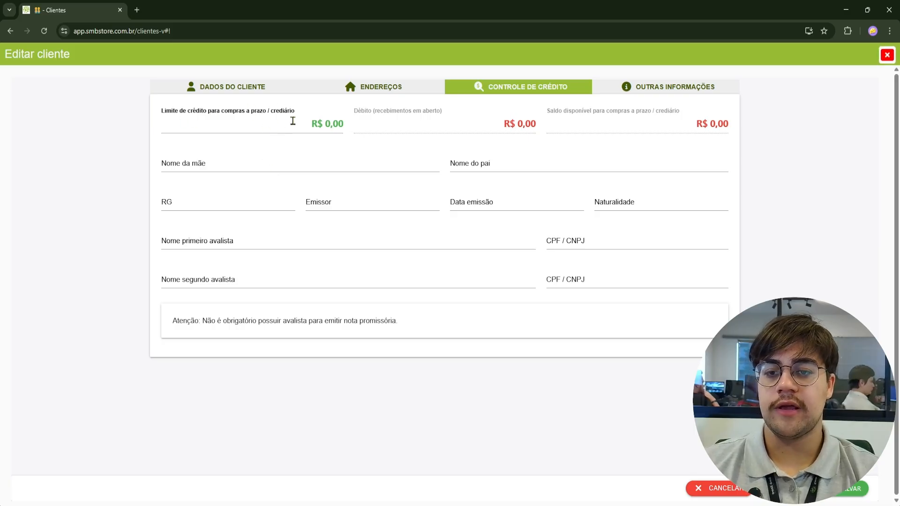
click(293, 125)
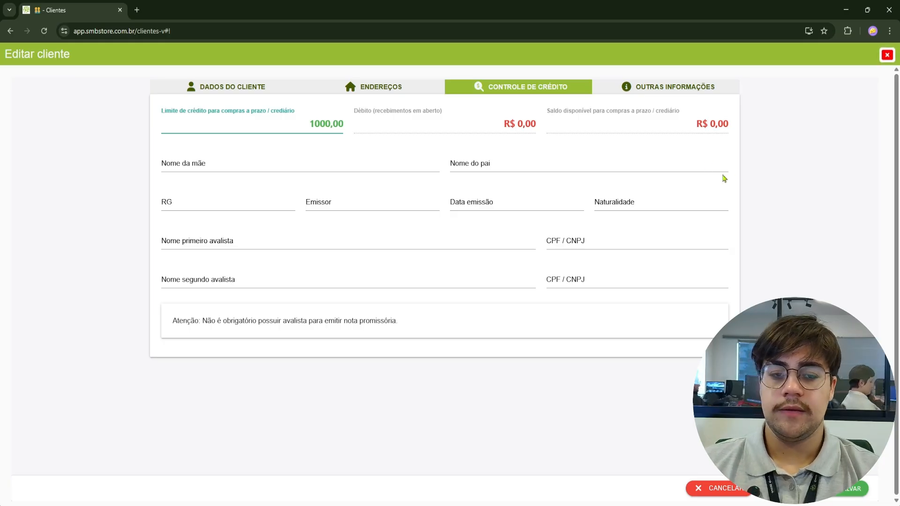
click(793, 170)
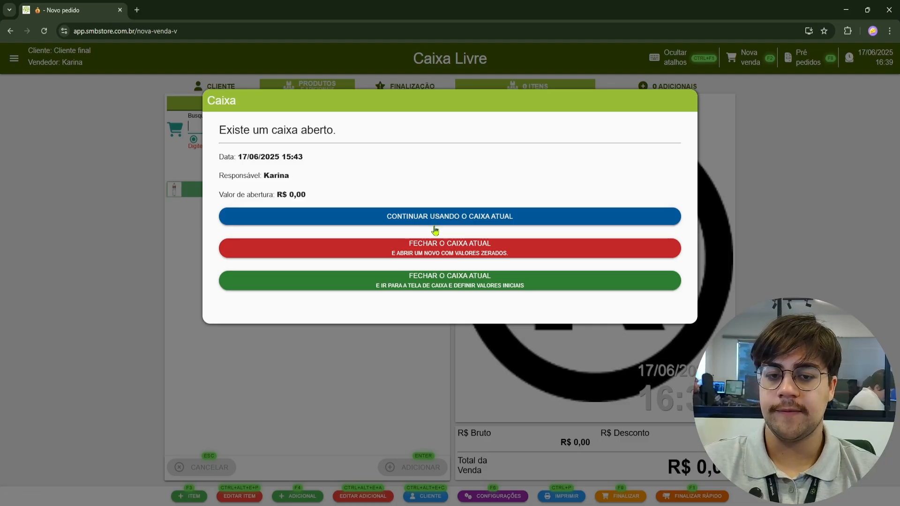
- Continue with the currently open cash register and add 5 units of Água com gás 1L to the new sale
click(460, 216)
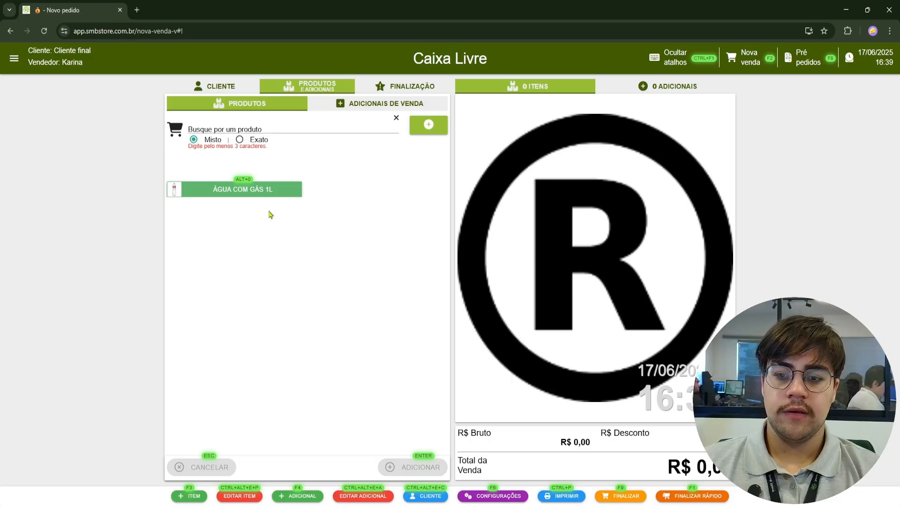
click(261, 190)
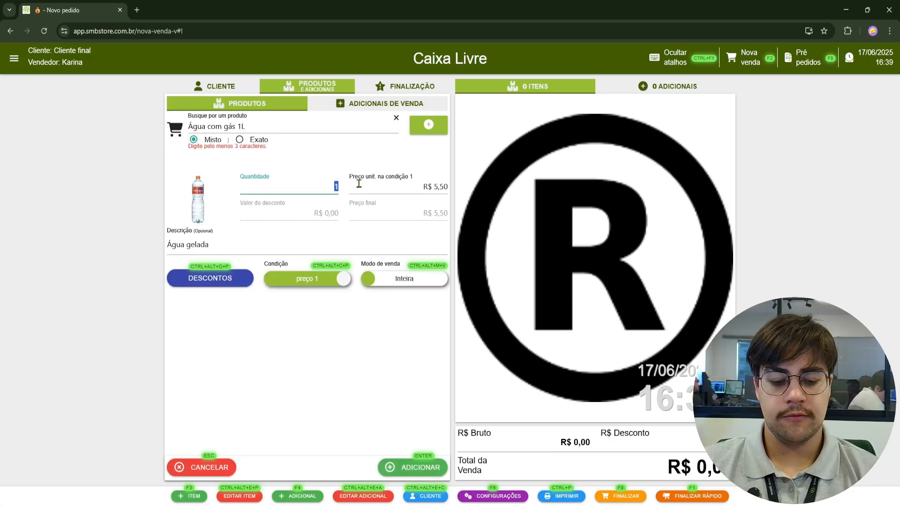
text(5)
key(Return)
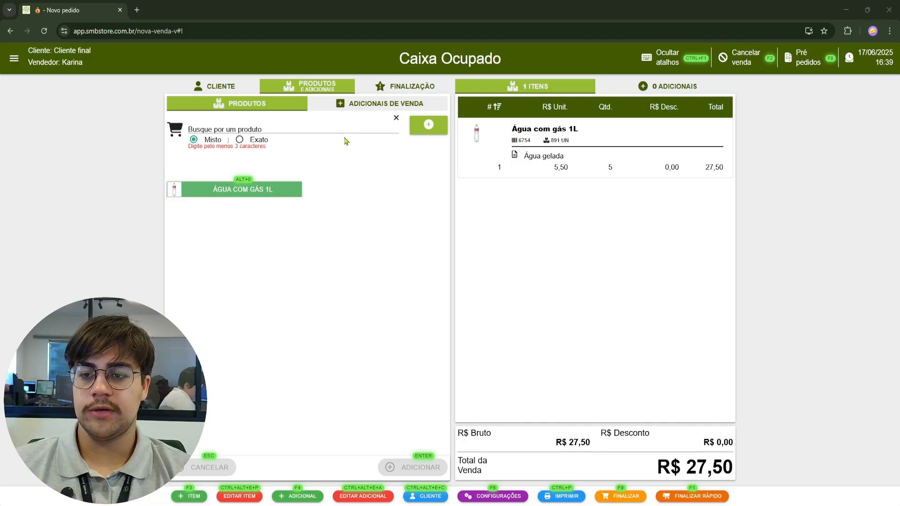
- Search for the customer with the credit limit by name and assign that customer to the sale
click(245, 87)
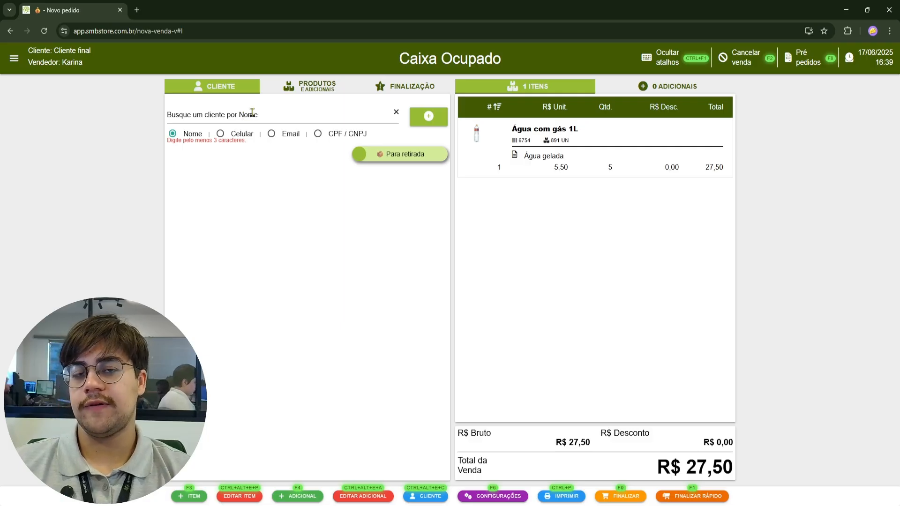
click(288, 106)
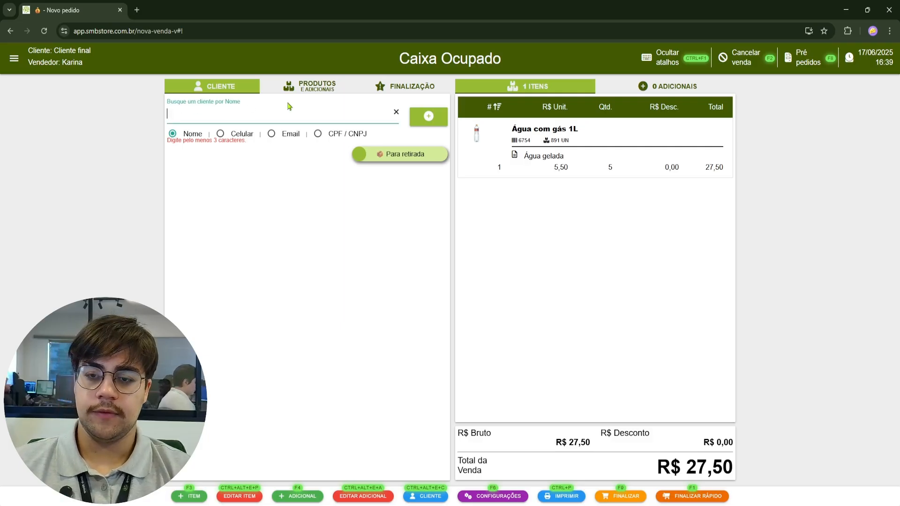
text(clebe)
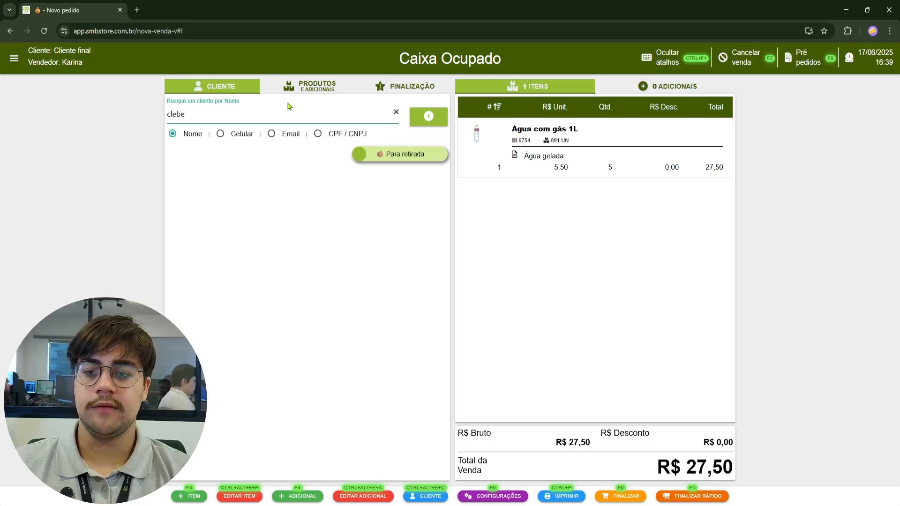
click(238, 151)
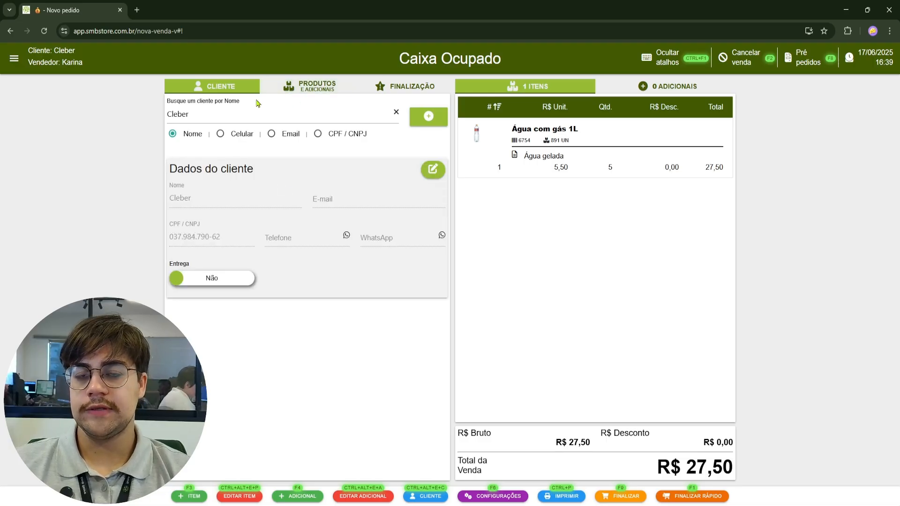
- Start finalizing the order as a sale and choose Movimentação a prazo as the payment method
click(287, 87)
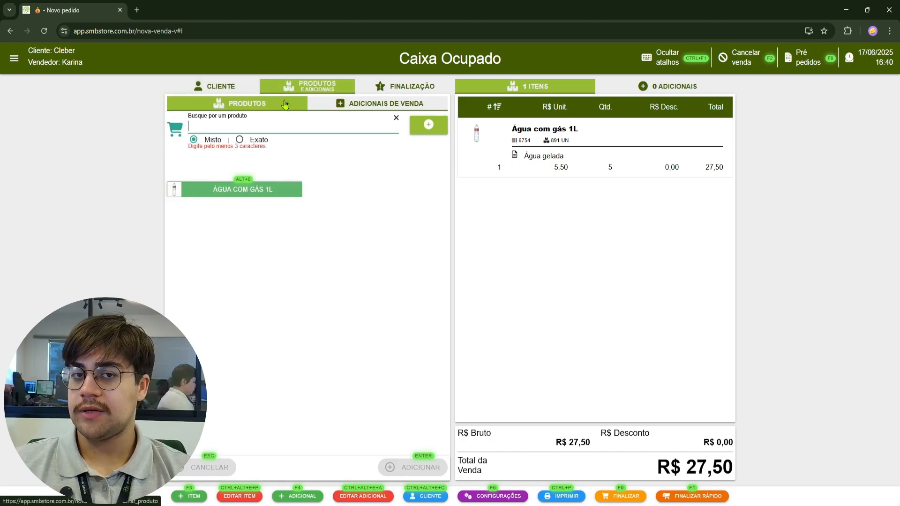
click(410, 90)
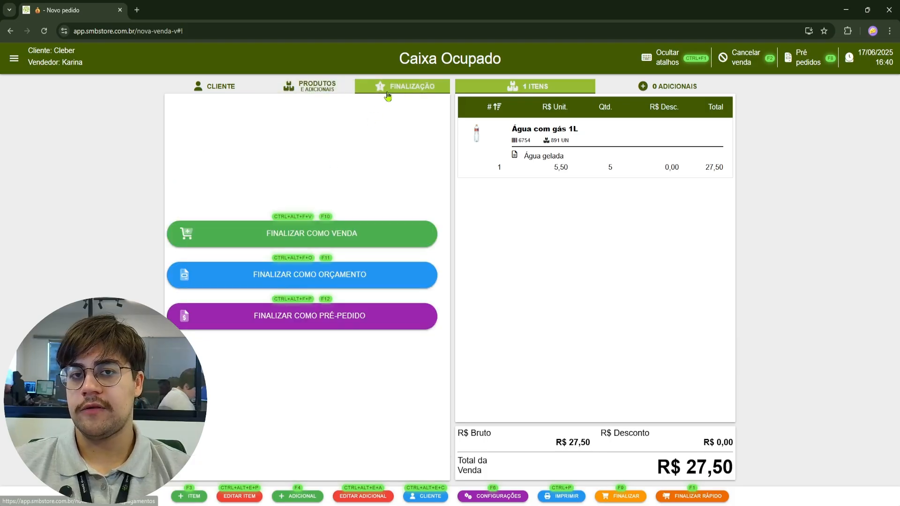
click(359, 240)
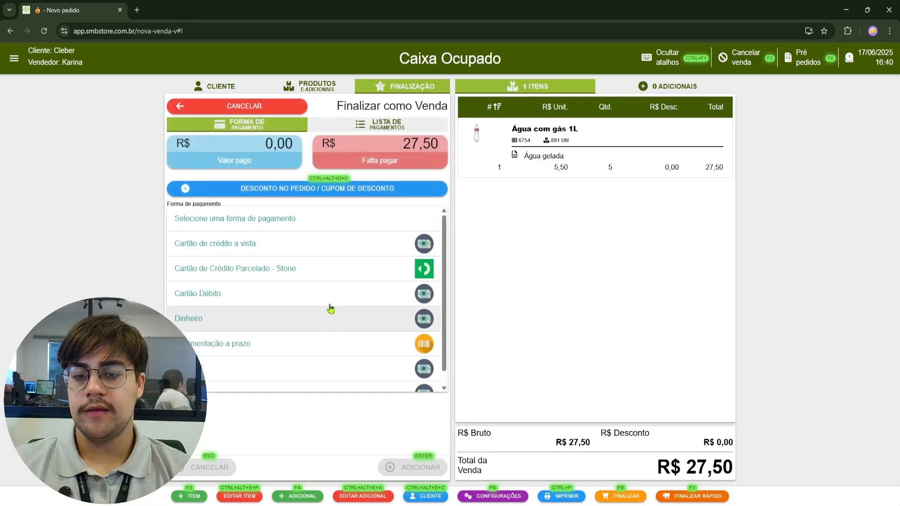
click(149, 263)
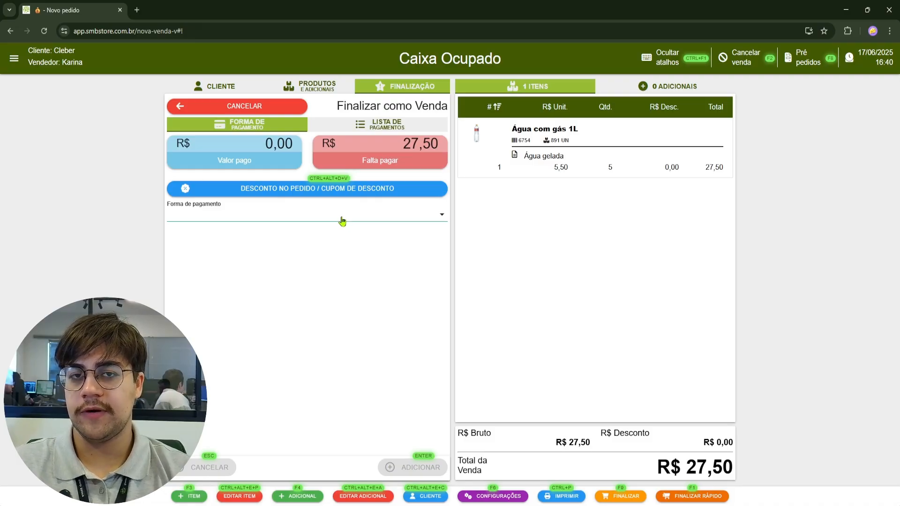
click(340, 219)
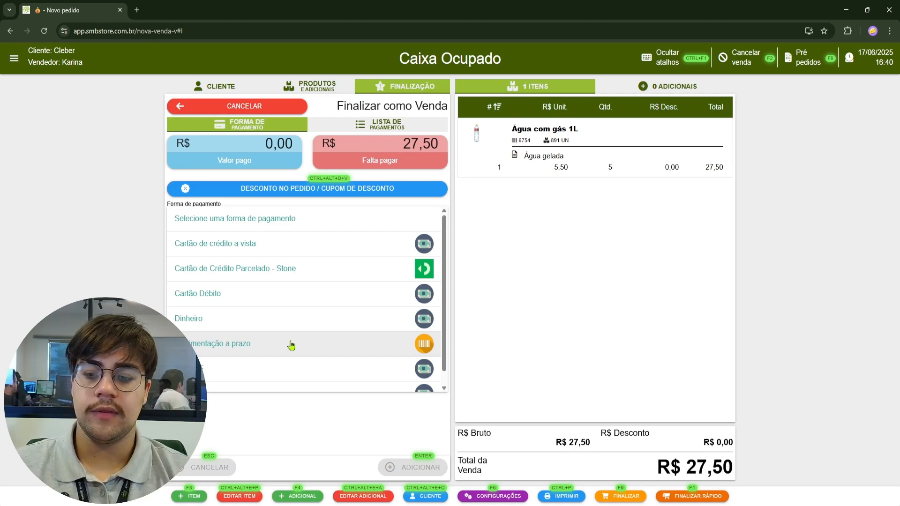
click(271, 347)
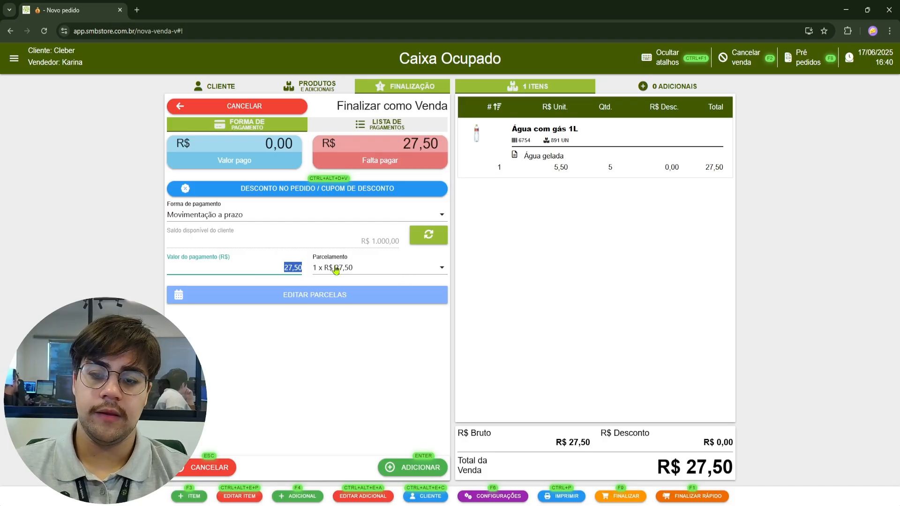
- Review the installment options and select a single installment of R$ 27,50
click(372, 270)
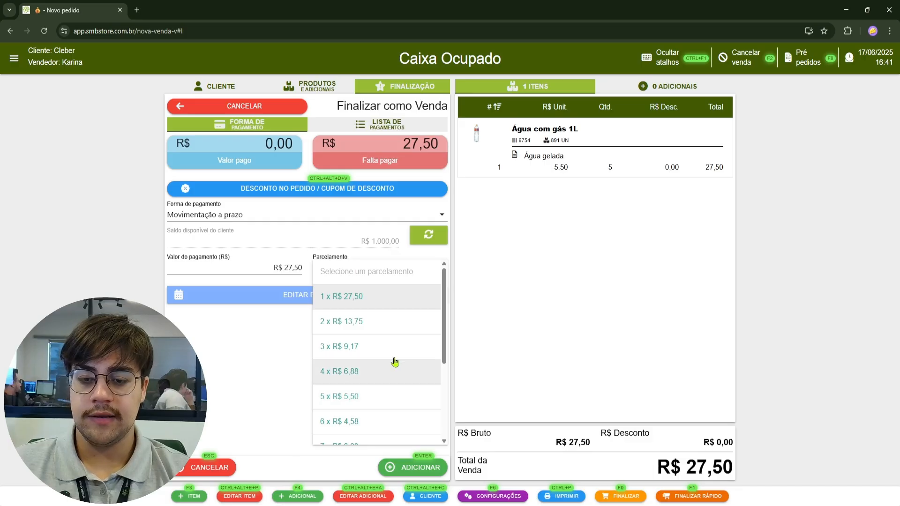
scroll(388, 362, down, 2)
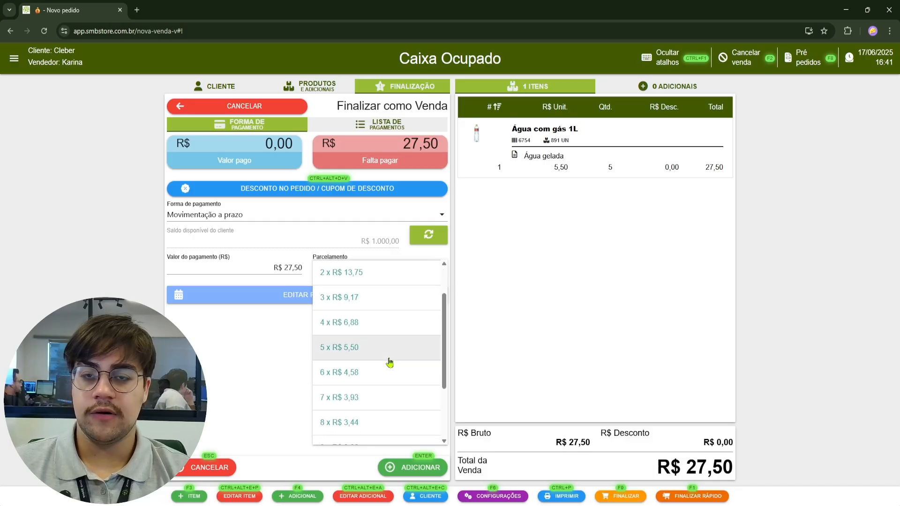
scroll(391, 360, up, 1)
scroll(391, 360, up, 1)
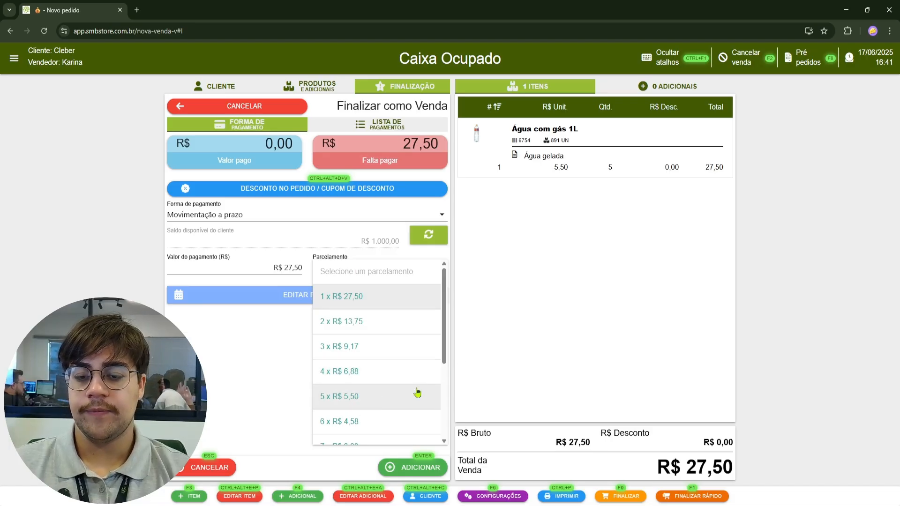
click(385, 300)
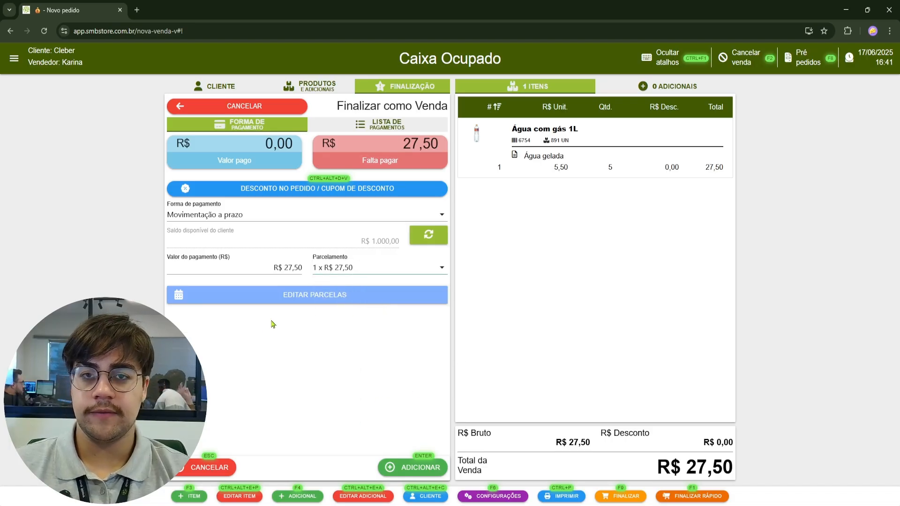
- Open the installment for editing, accepting the notice, and set Parcela 1's due date to 31/08/2025
click(318, 295)
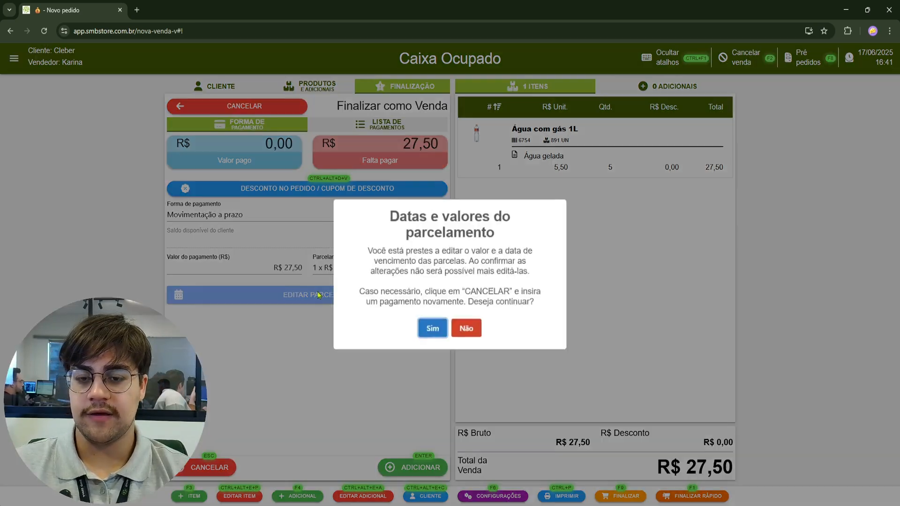
click(429, 328)
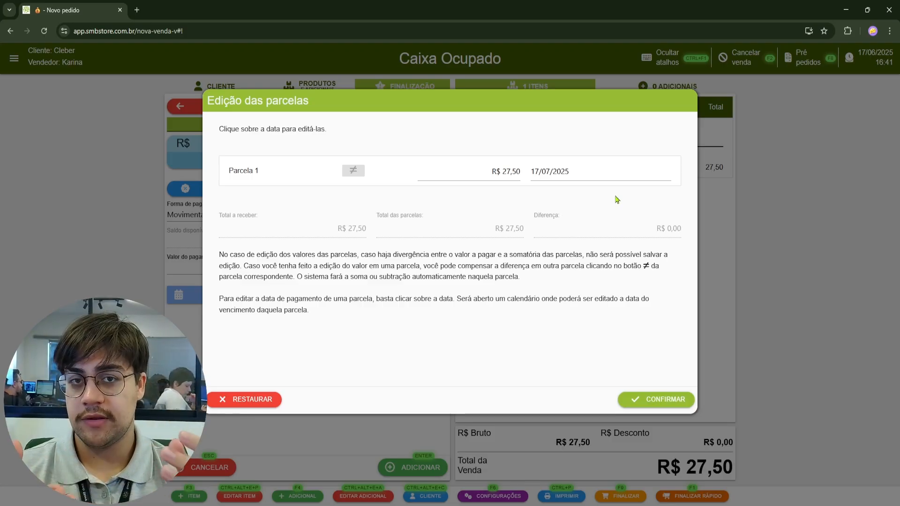
click(546, 171)
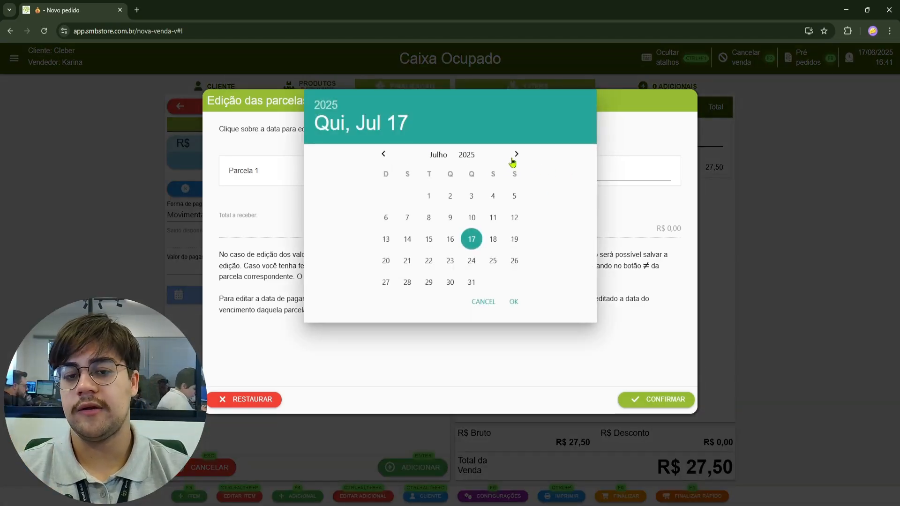
click(516, 155)
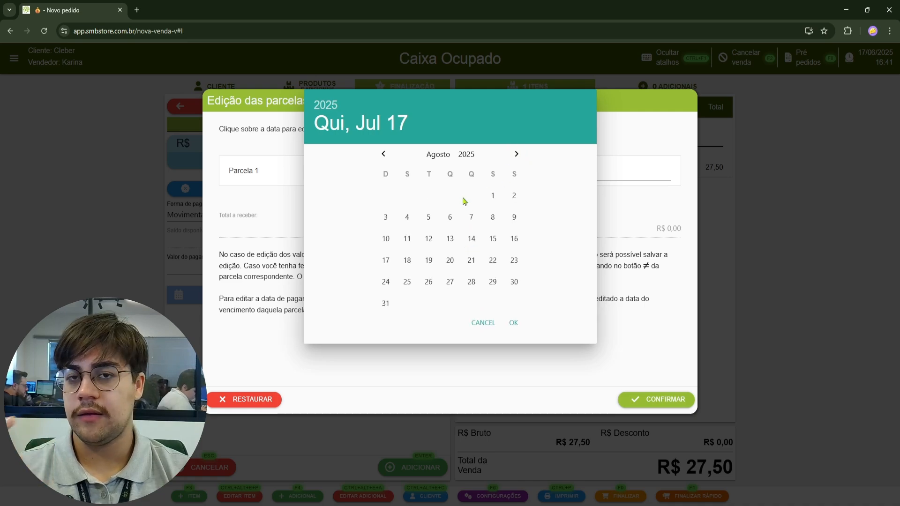
click(385, 307)
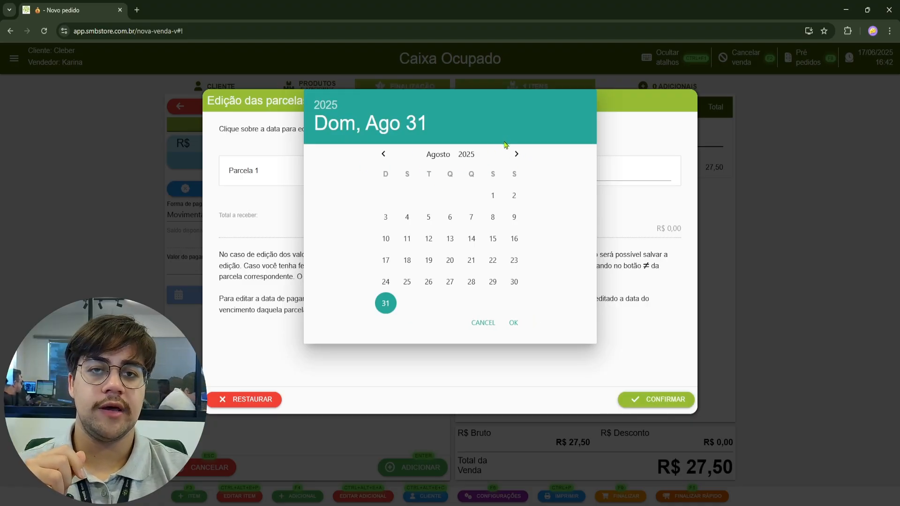
click(515, 324)
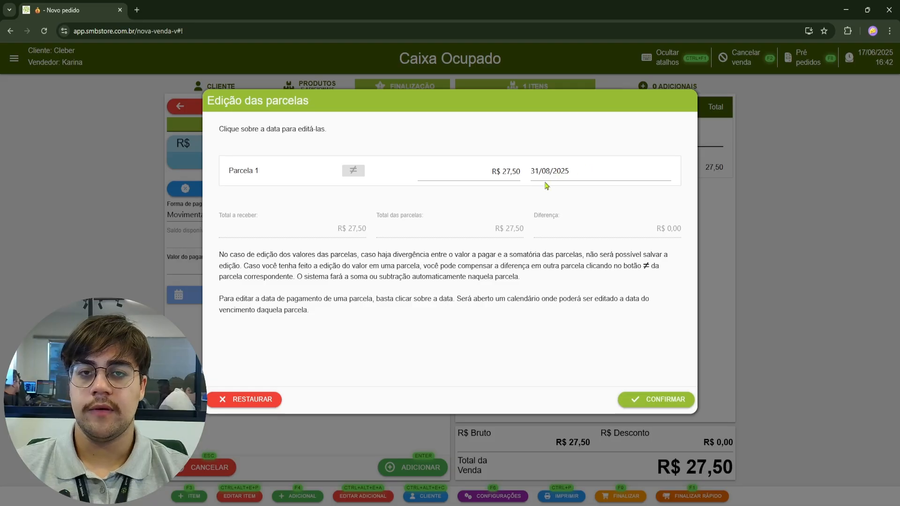
- Confirm the installment edit with its value kept at R$ 27,50 and add the term payment to the sale
click(497, 170)
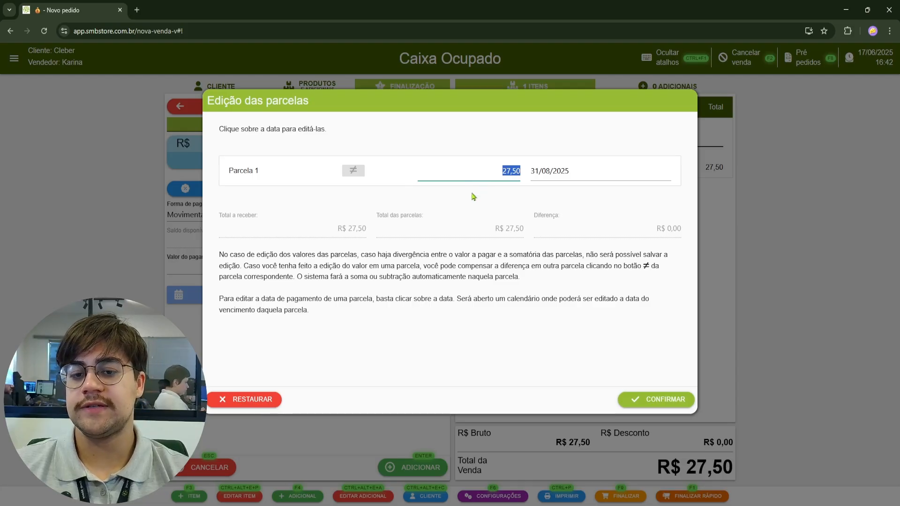
click(519, 281)
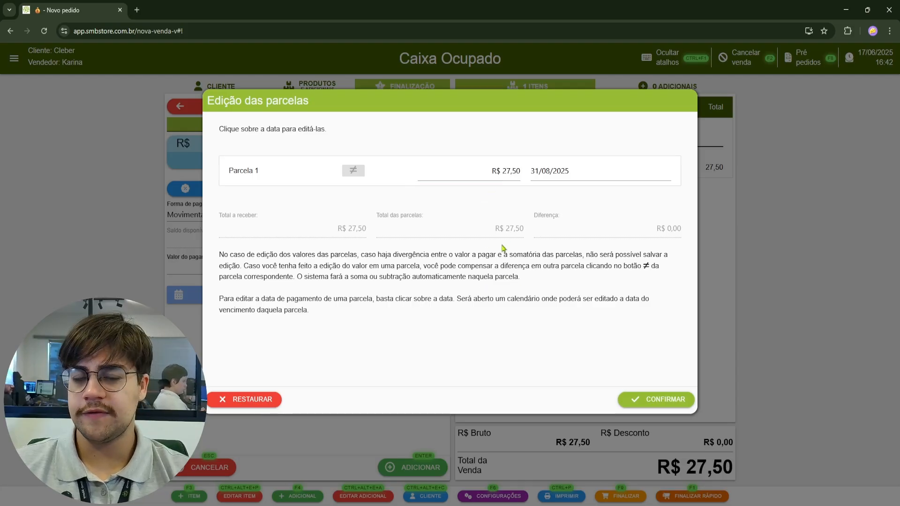
click(663, 404)
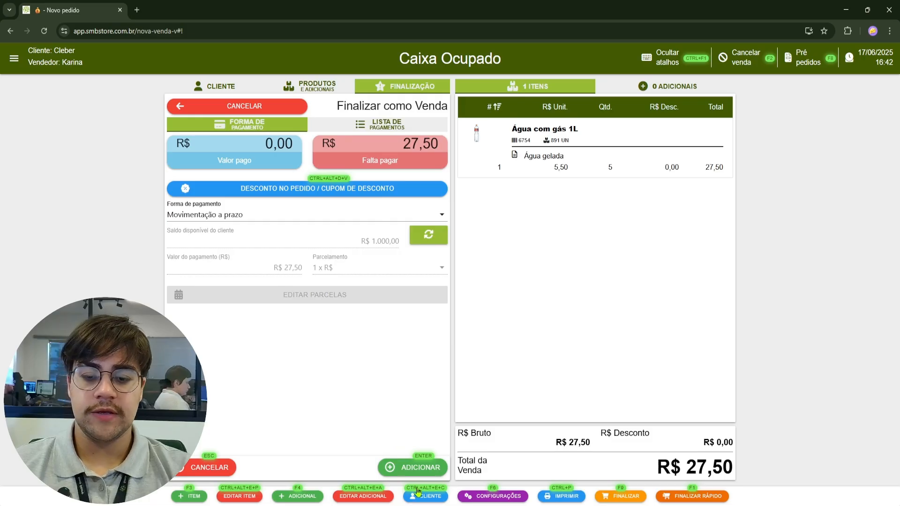
click(400, 467)
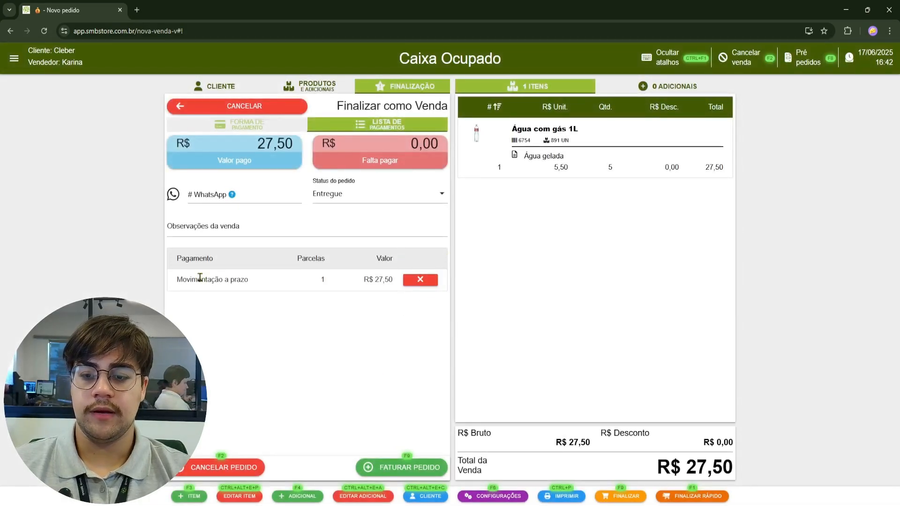
- Invoice the order as a sale and examine the payment and installment details in its print preview
click(412, 466)
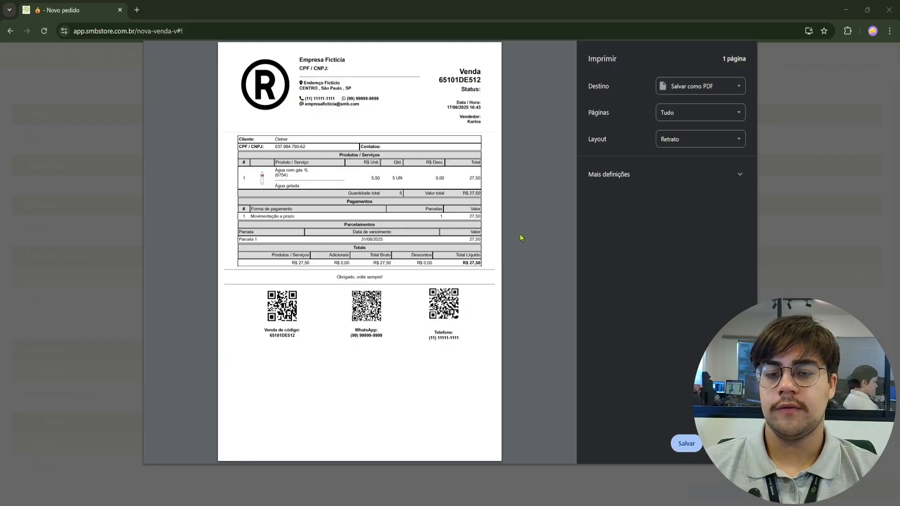
scroll(467, 229, up, 3)
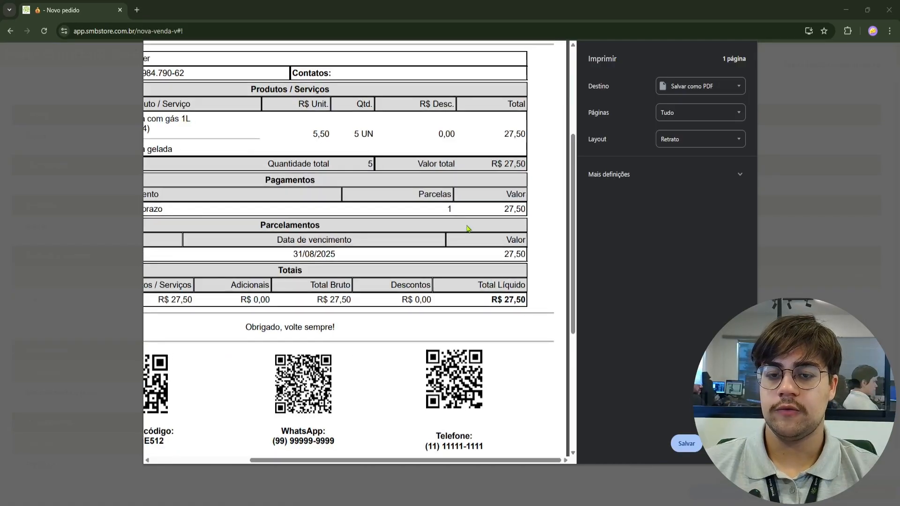
scroll(467, 229, down, 3)
scroll(468, 229, up, 2)
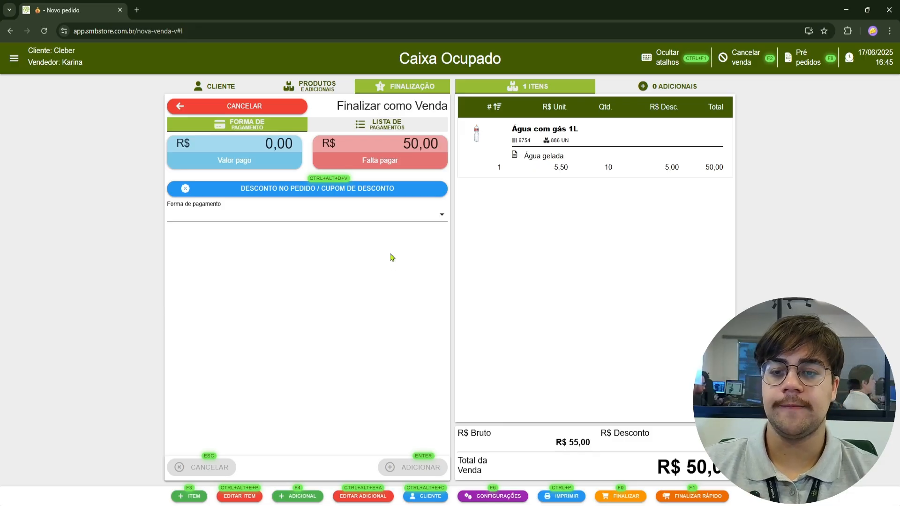
- Add a Dinheiro payment of R$ 20,00 to the new sale, with R$ 20,00 received in cash
click(243, 216)
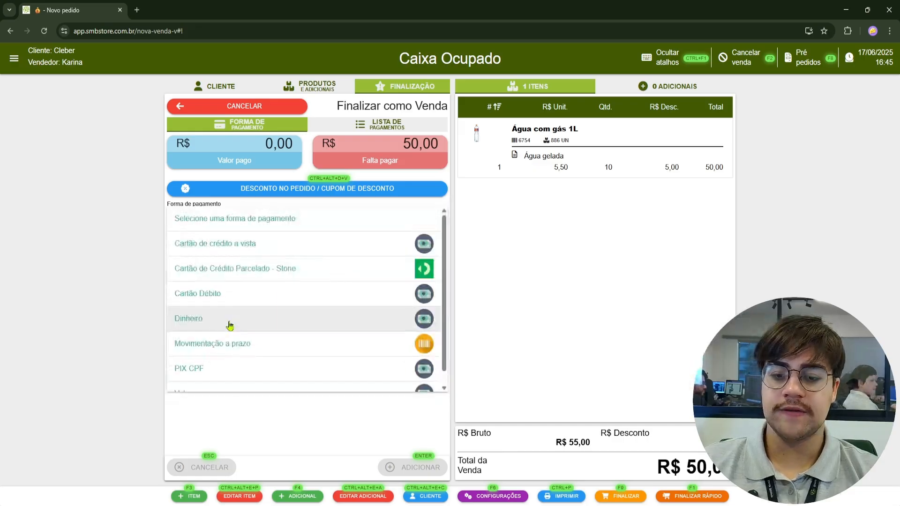
click(217, 322)
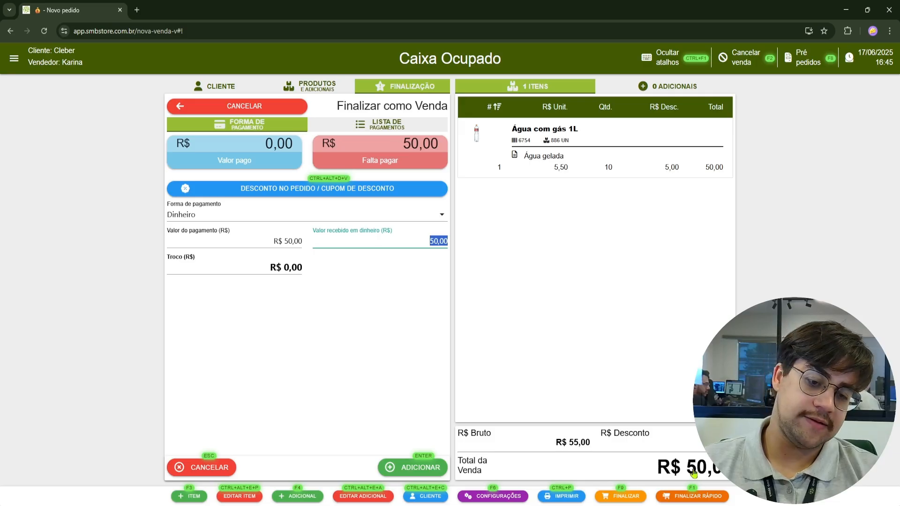
click(278, 240)
text(20,00)
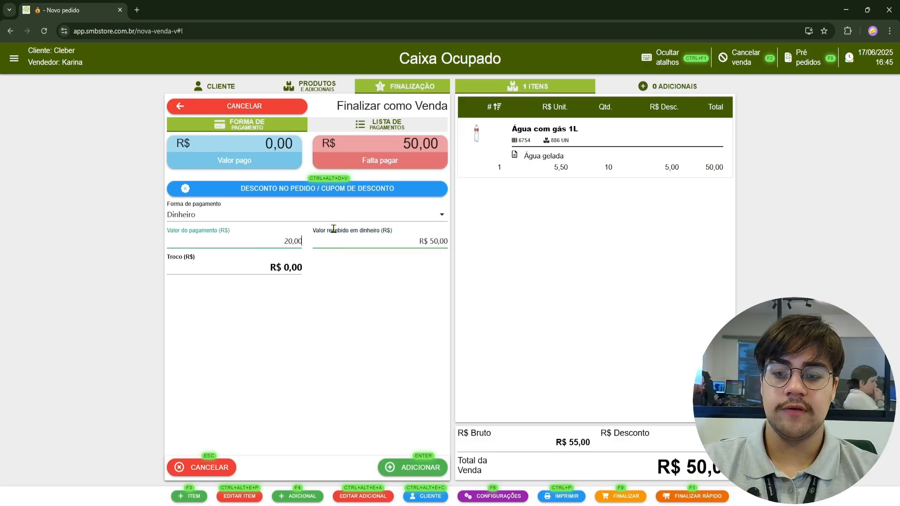
key(Tab)
text(20)
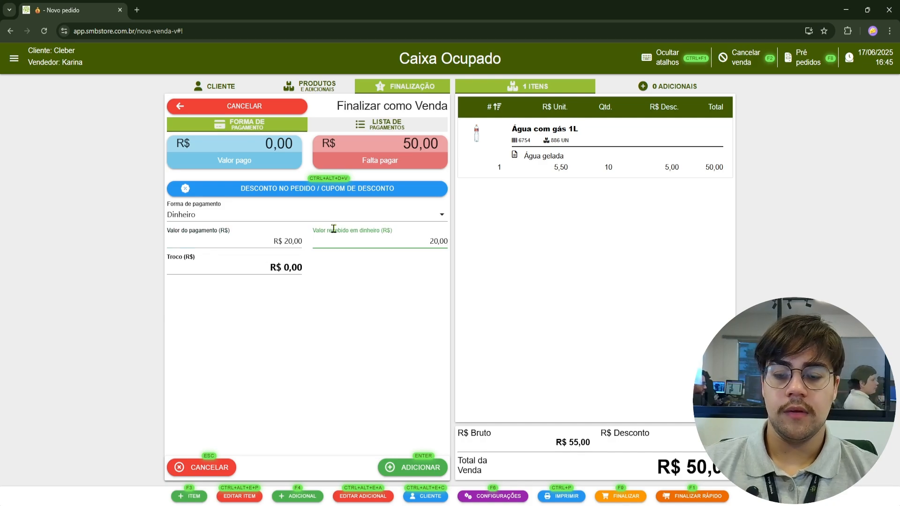
click(421, 472)
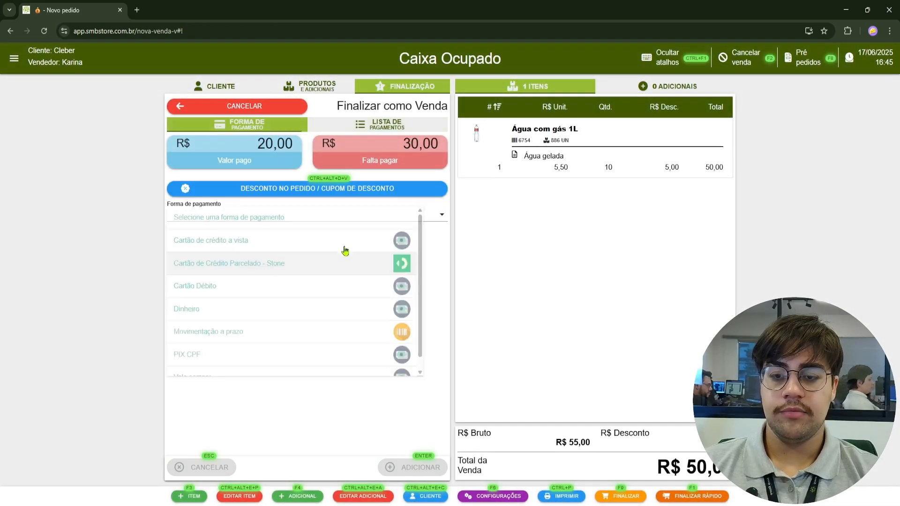
- Dismiss the payment method choices and check the sale's list of added payments
click(555, 275)
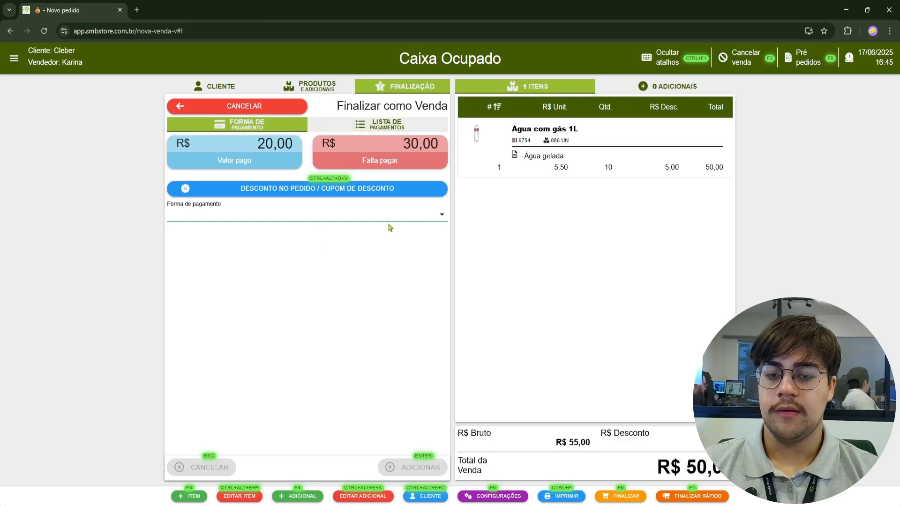
click(375, 131)
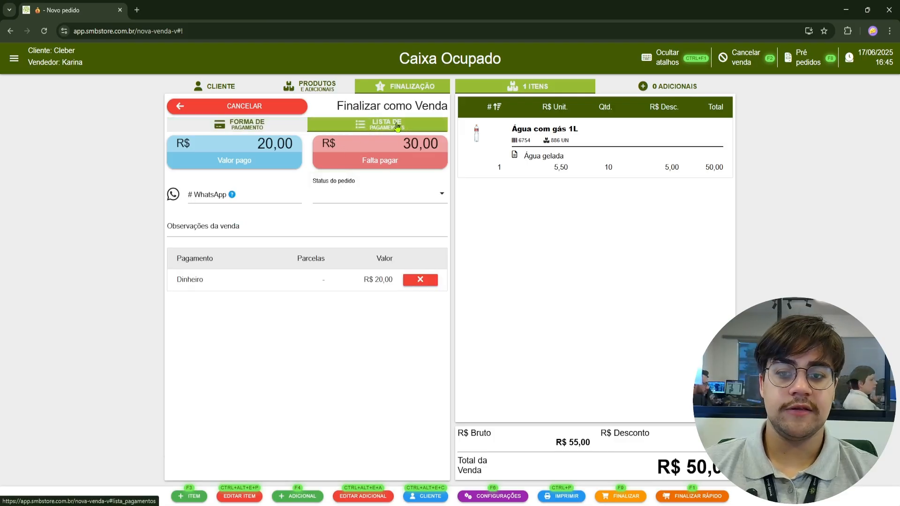
click(268, 132)
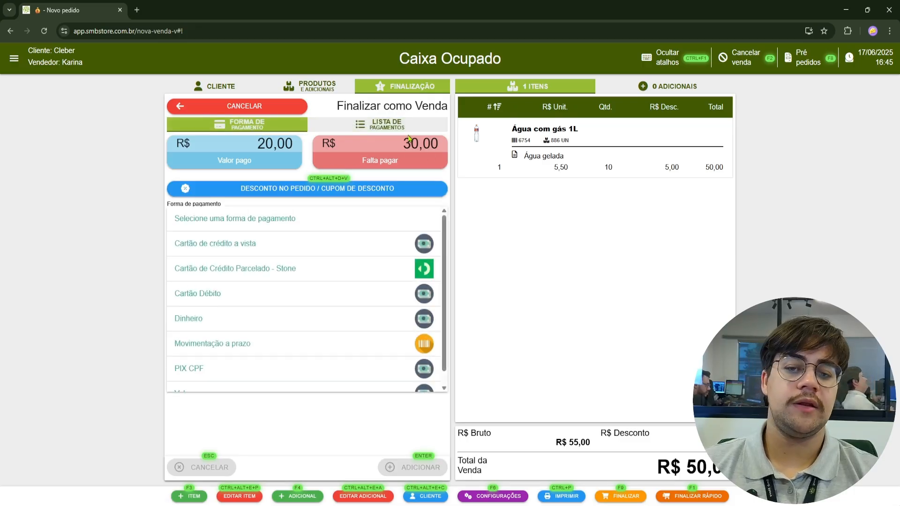
- Choose Movimentação a prazo for the remaining R$ 30,00 and split it into 2 x R$ 15,00
click(289, 350)
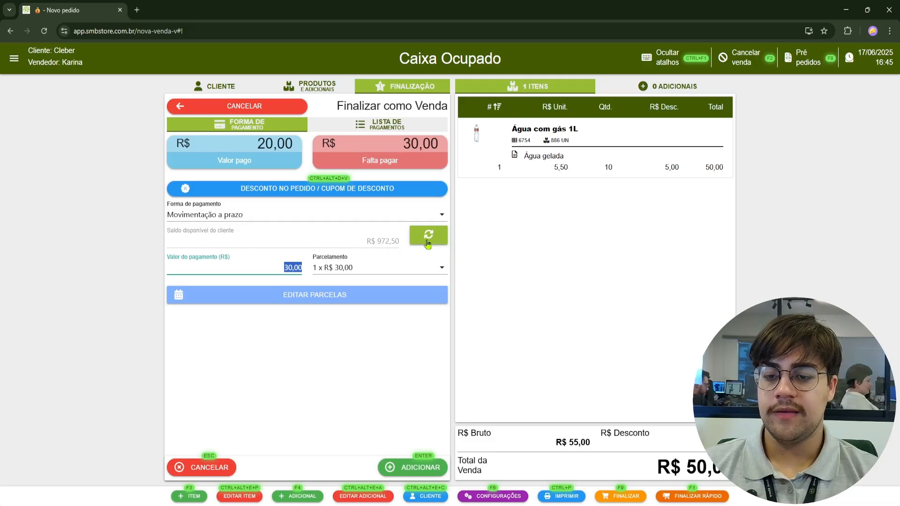
click(368, 268)
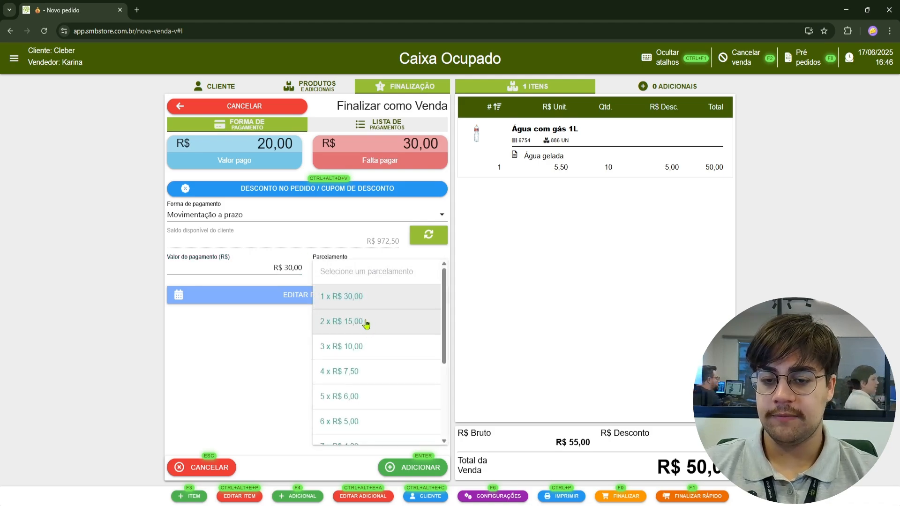
click(368, 323)
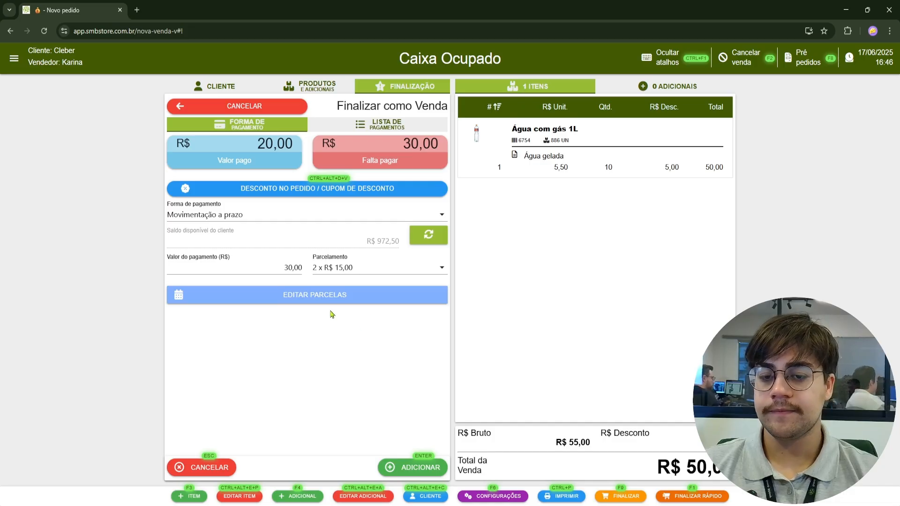
- Open the installments for editing, accepting the notice, and set Parcela 1 to R$ 20,00 and Parcela 2 to R$ 10,00
click(318, 299)
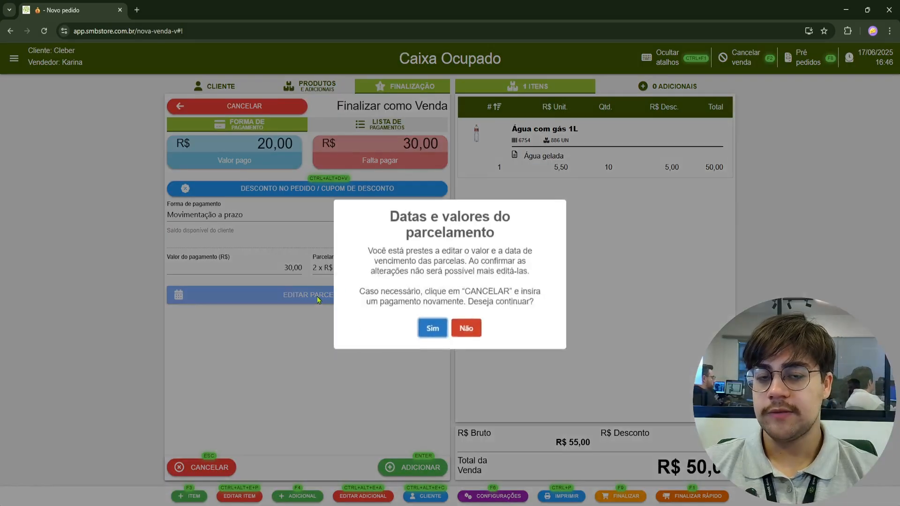
click(434, 328)
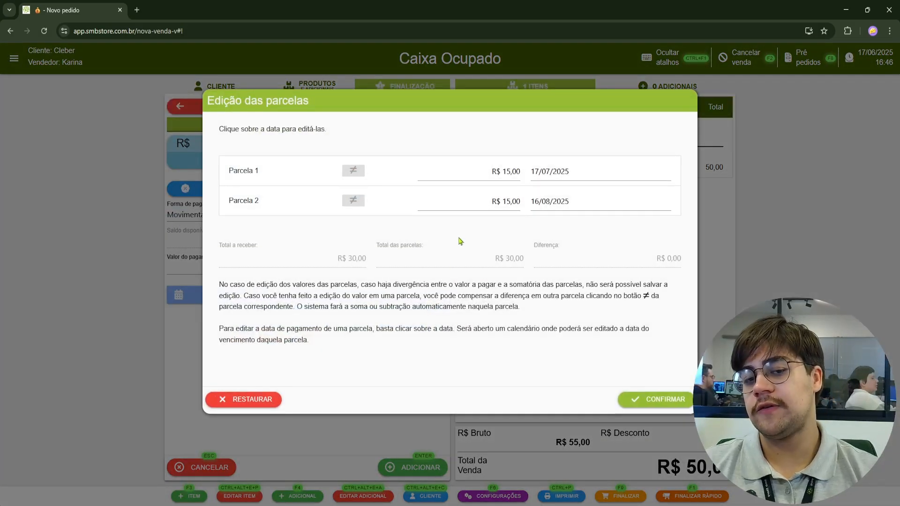
click(486, 170)
text(2000)
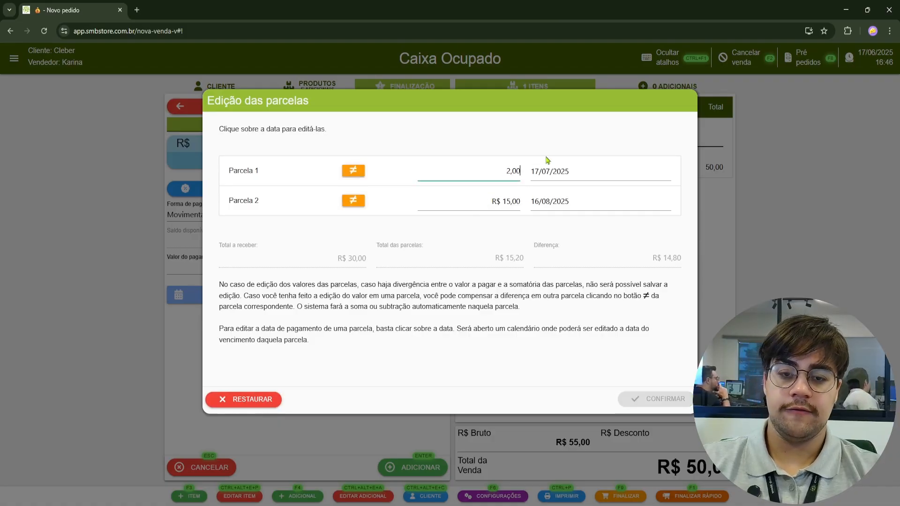
click(496, 199)
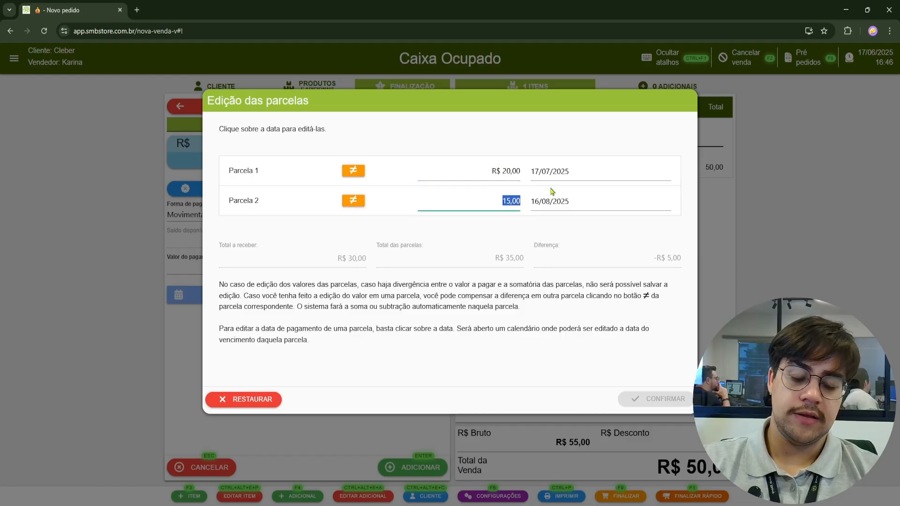
text(1000)
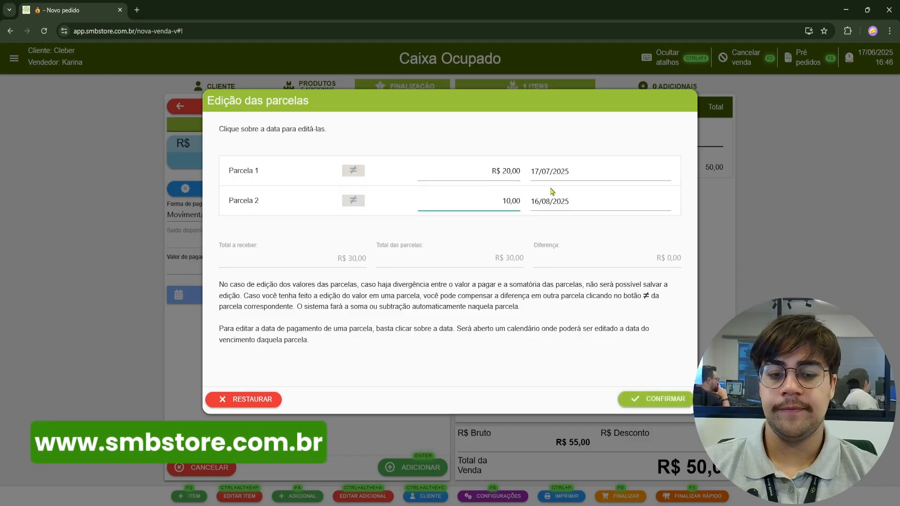
- Confirm the edited installment values and add the term payment to the sale
click(496, 278)
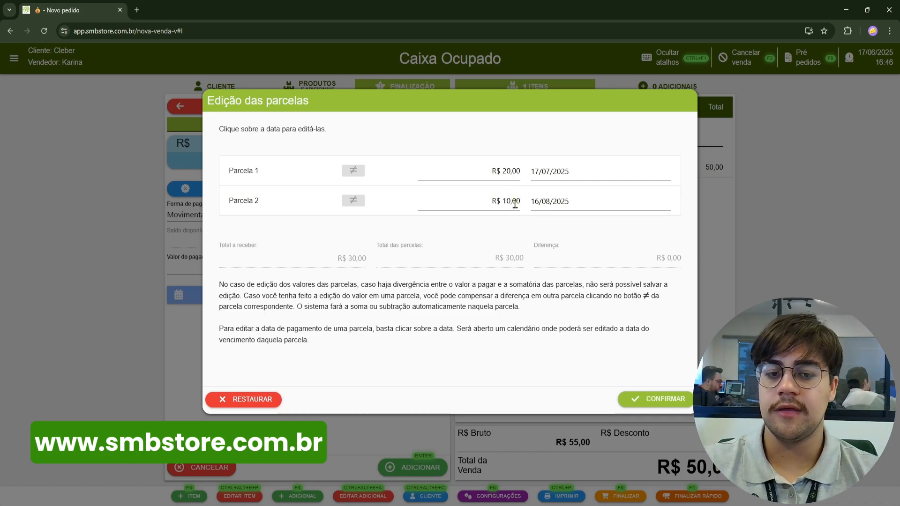
click(651, 408)
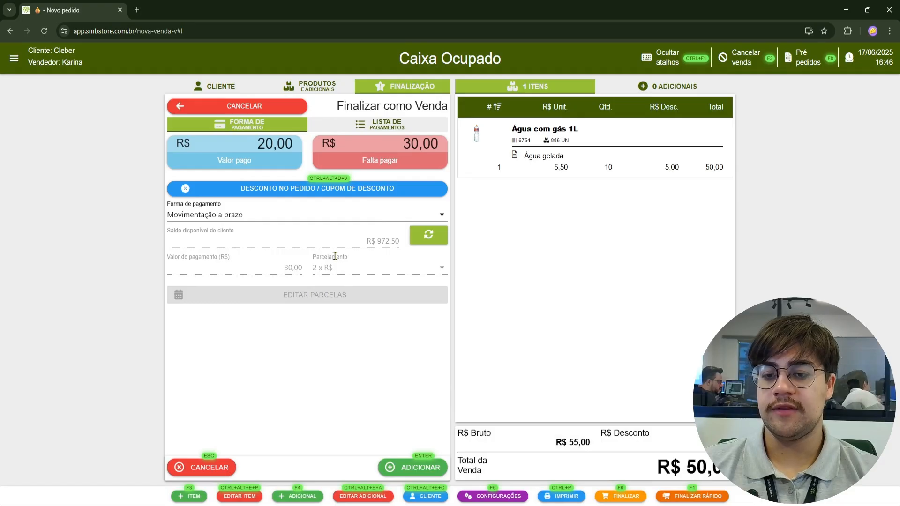
click(412, 468)
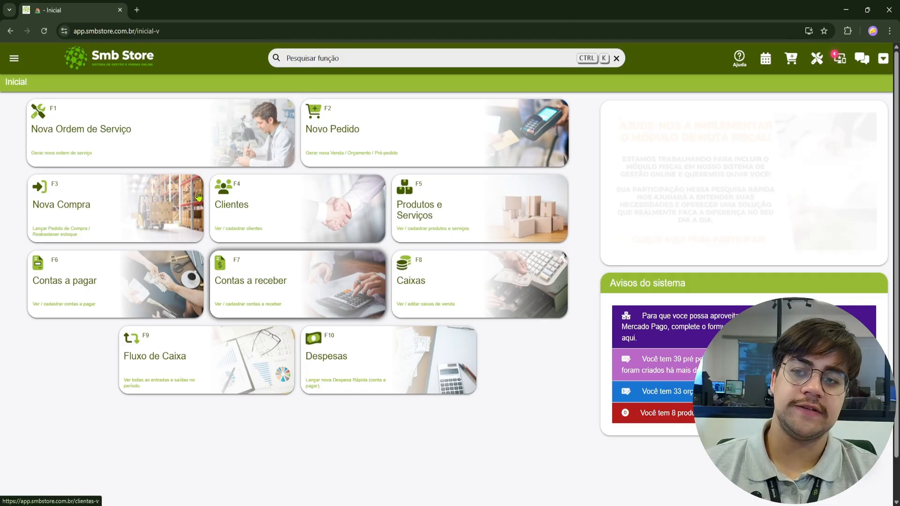
- Open the Contas a receber page in the Financeiro area
click(13, 60)
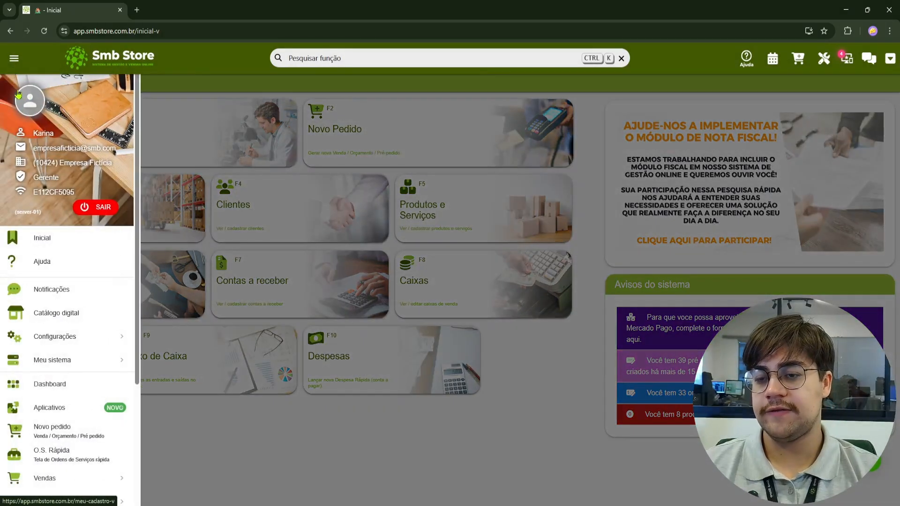
scroll(58, 299, down, 4)
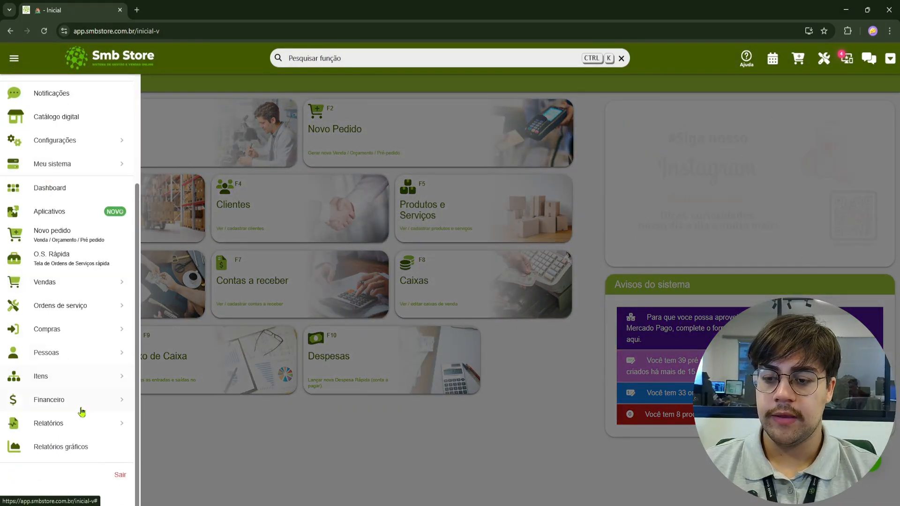
click(74, 399)
scroll(92, 360, down, 5)
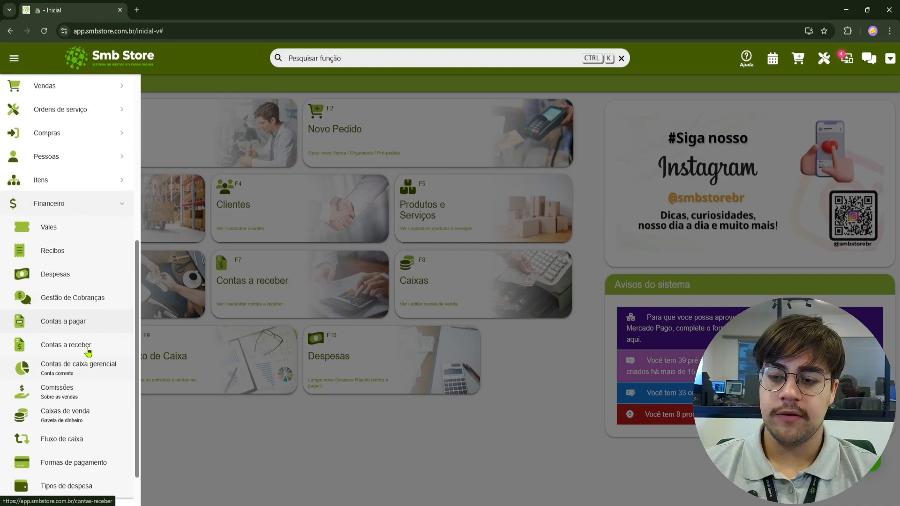
click(85, 348)
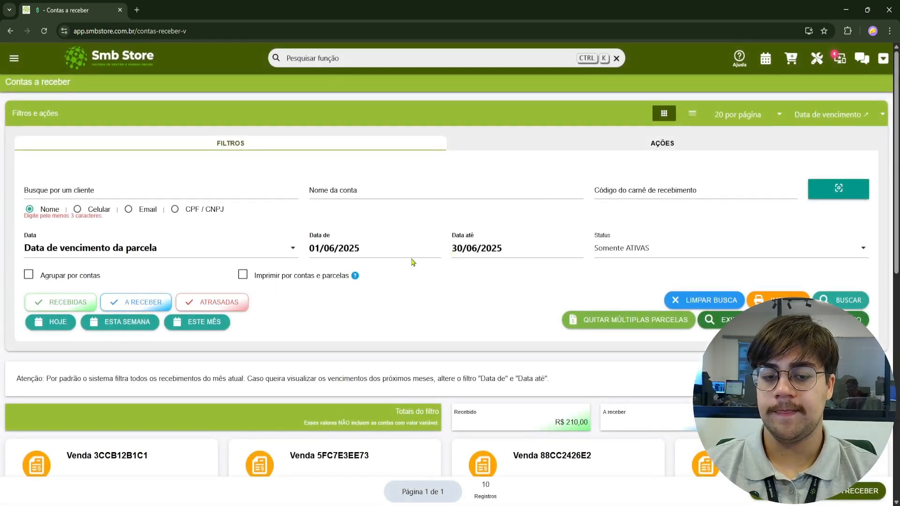
- Examine the accounts receivable listed for June 2025, including the filter totals and each account's payment status
scroll(415, 256, down, 3)
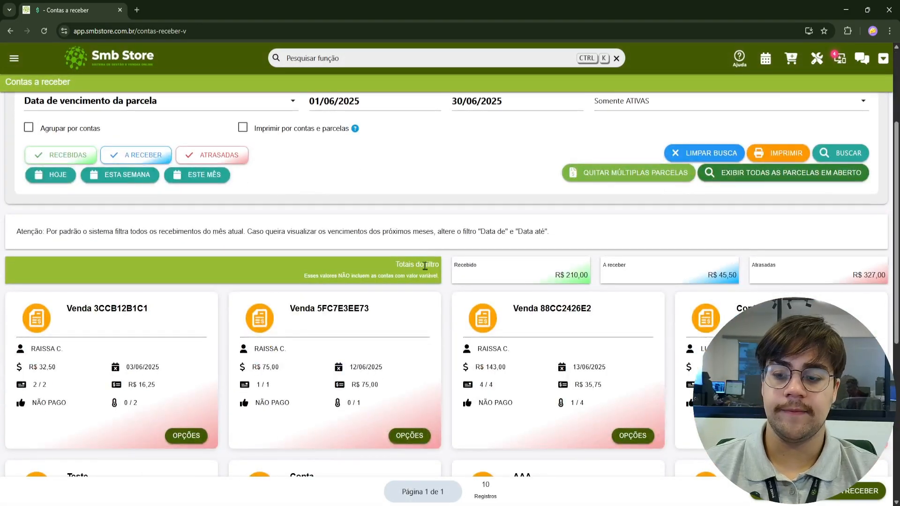
scroll(424, 261, down, 4)
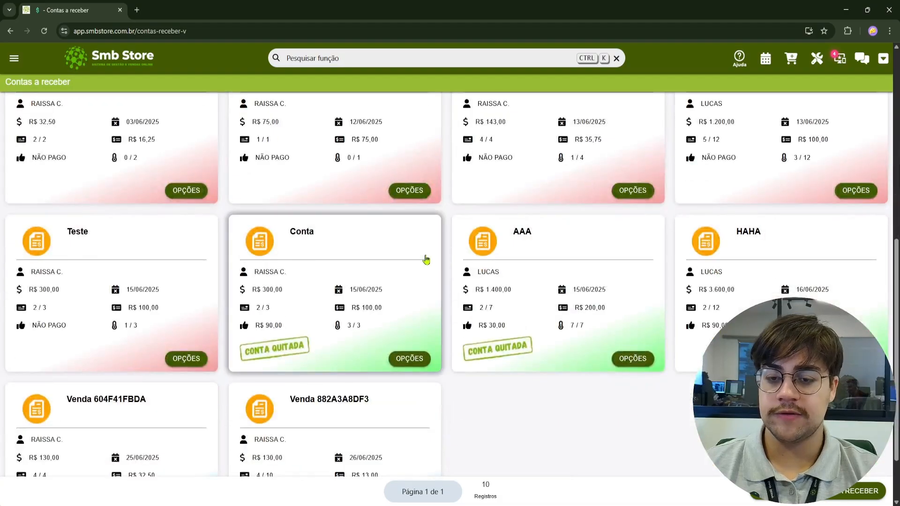
scroll(432, 274, up, 7)
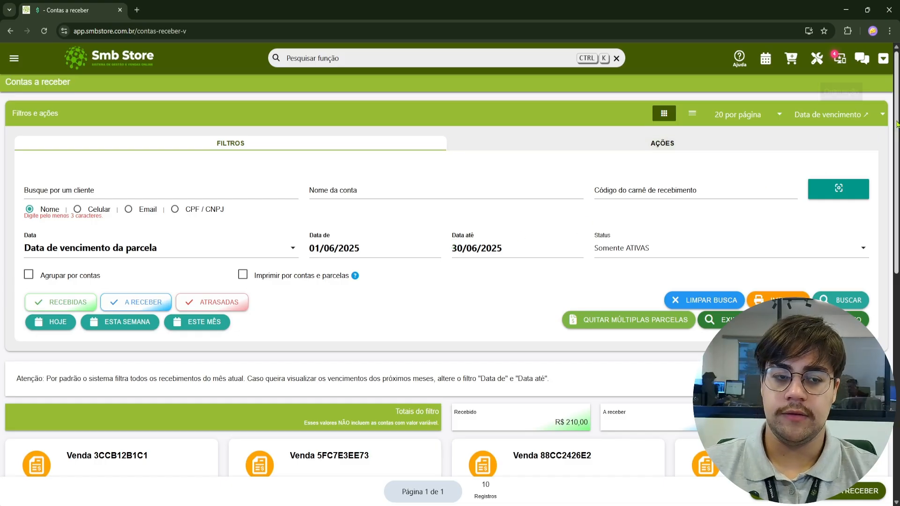
scroll(880, 141, down, 4)
scroll(450, 281, down, 4)
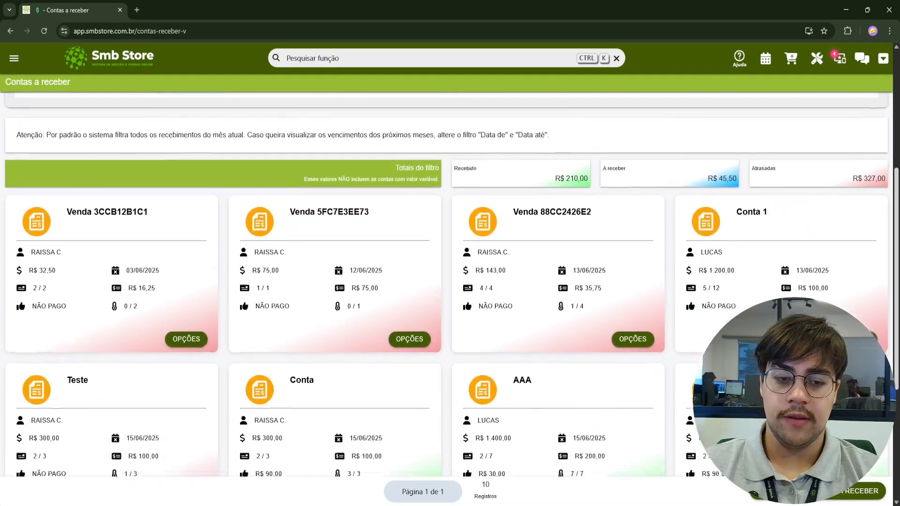
scroll(450, 281, down, 2)
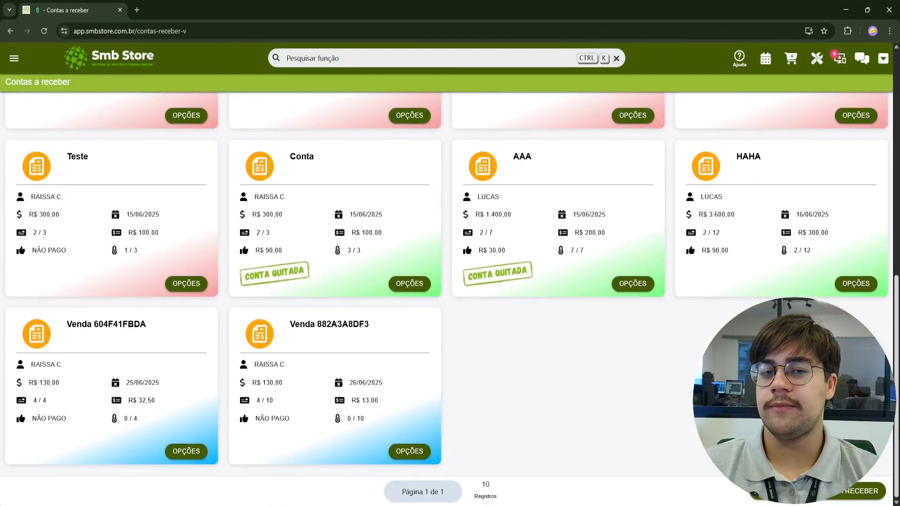
drag(897, 364, 886, 104)
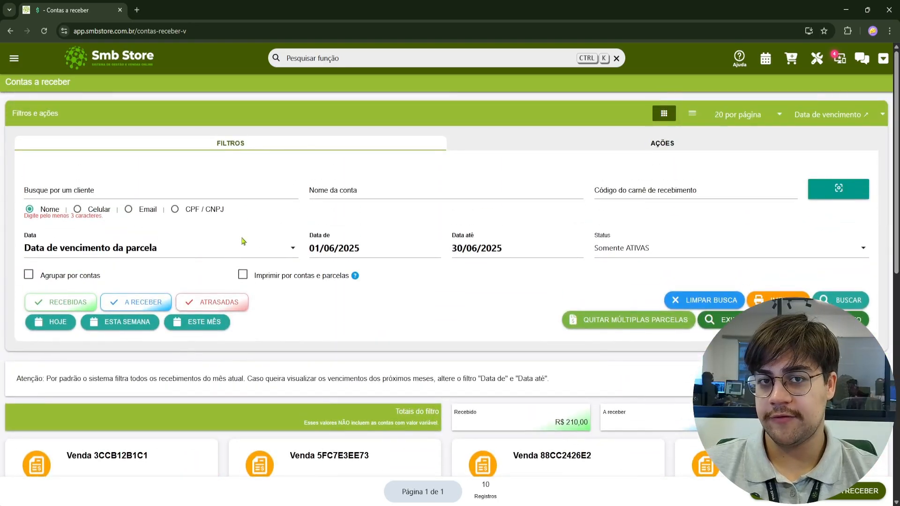
- Filter the accounts receivable by Data de criação da conta, limited to today's date, 17/06/2025
click(209, 245)
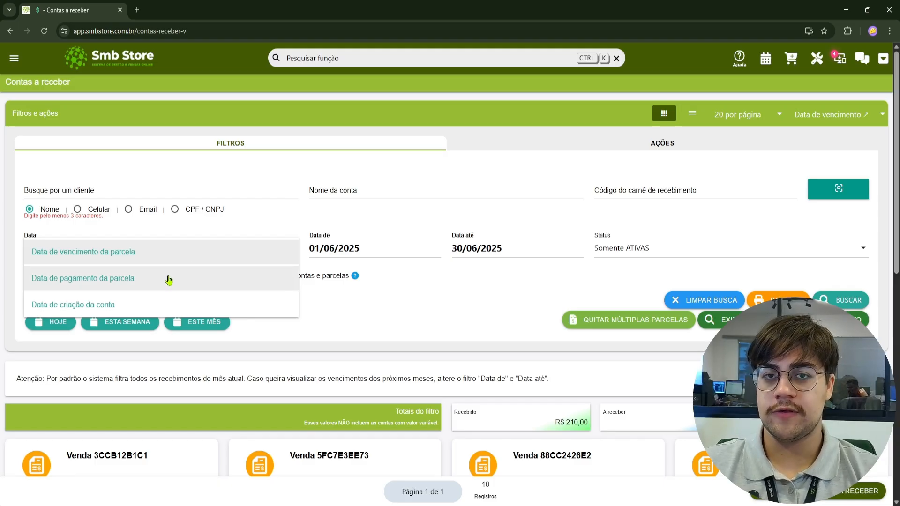
click(148, 304)
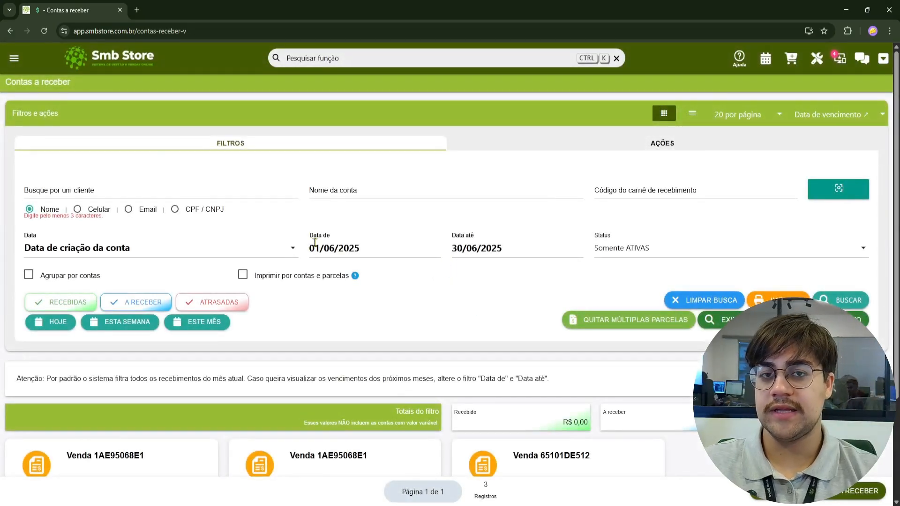
click(46, 328)
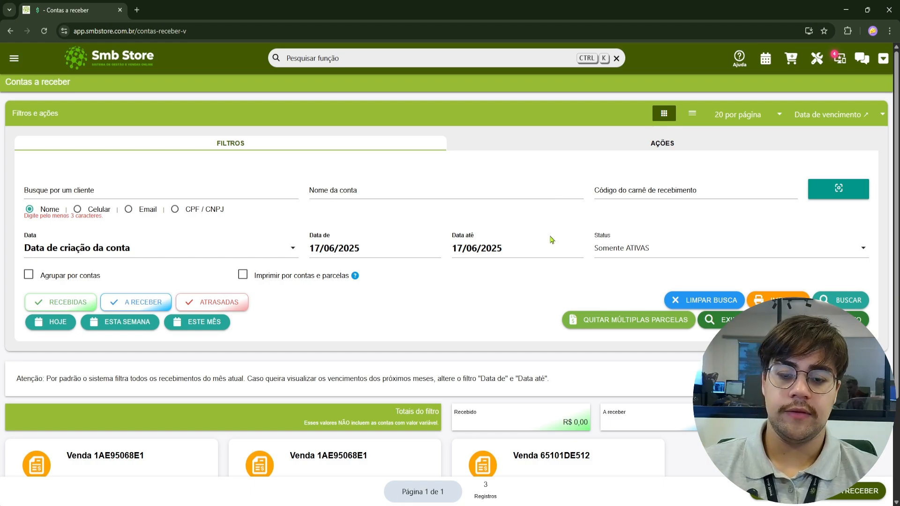
- Open the payment details of the single installment in the customer's R$ 27,50 sale account
scroll(553, 242, down, 3)
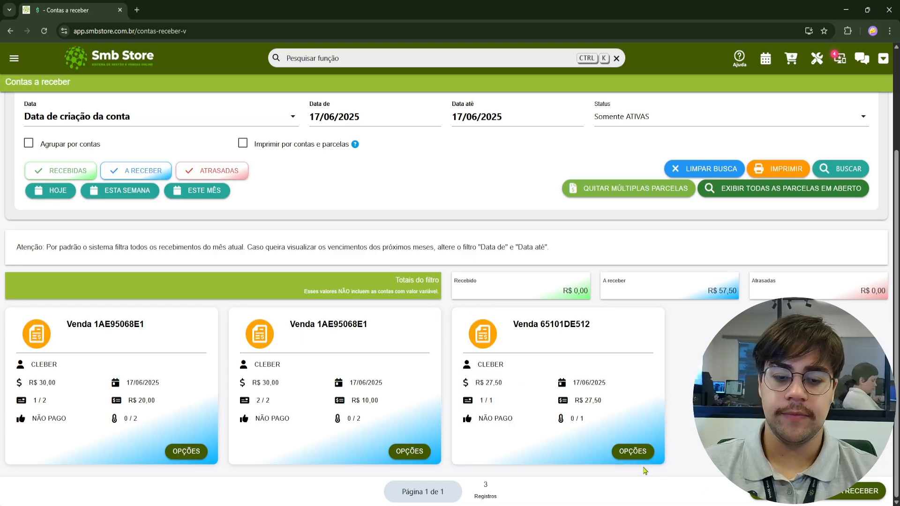
click(632, 452)
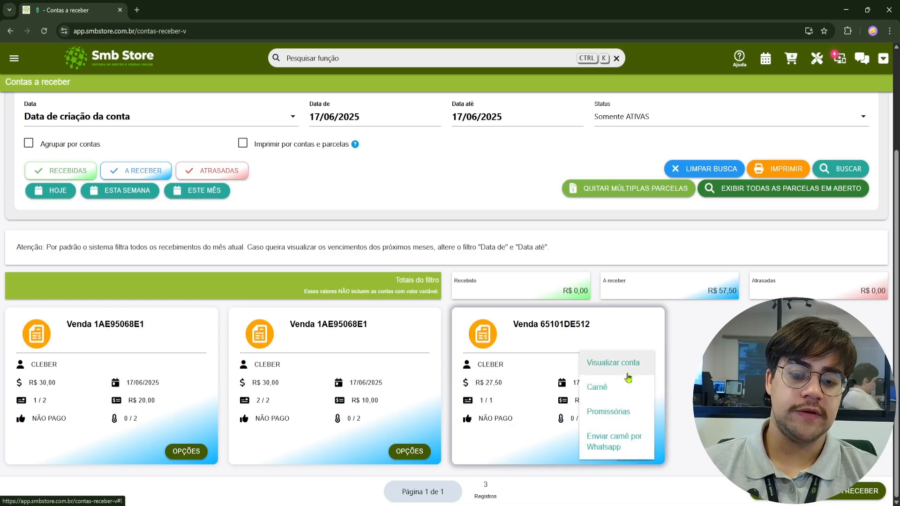
click(616, 370)
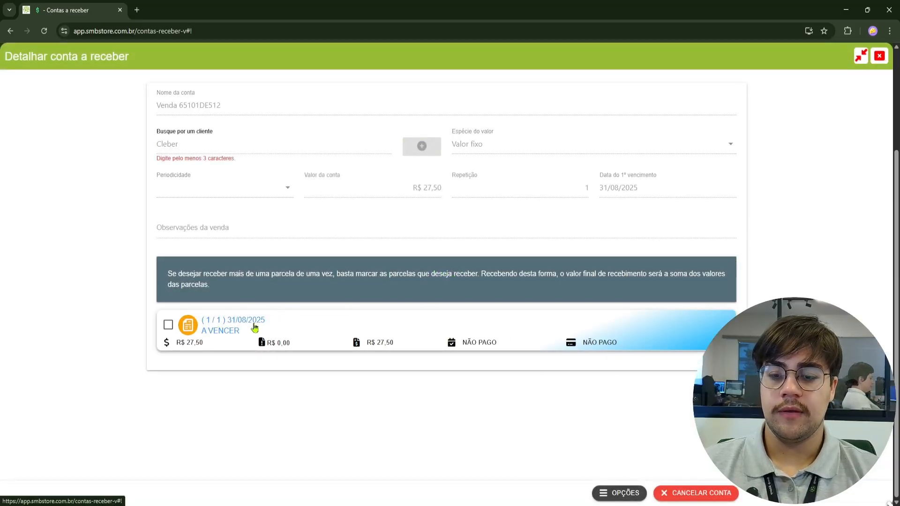
click(277, 324)
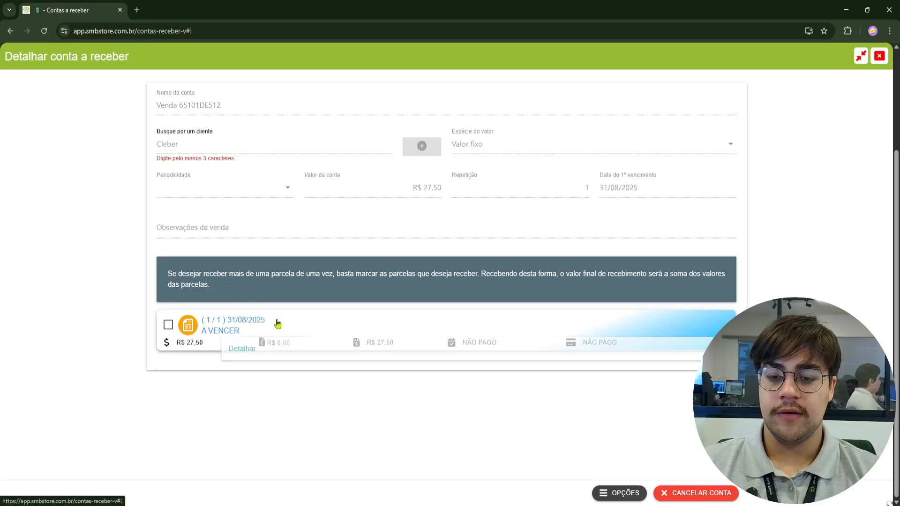
click(236, 360)
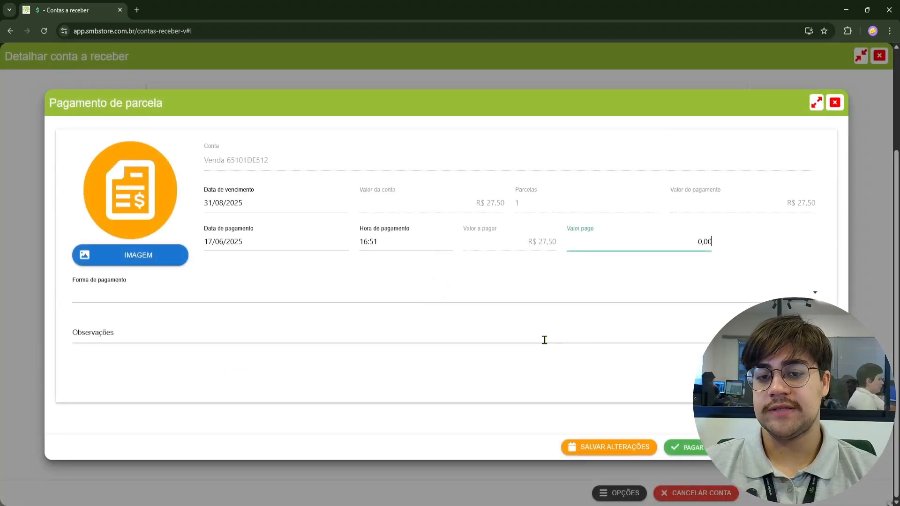
- Enter 27,50 as the Valor pago for the installment
click(683, 243)
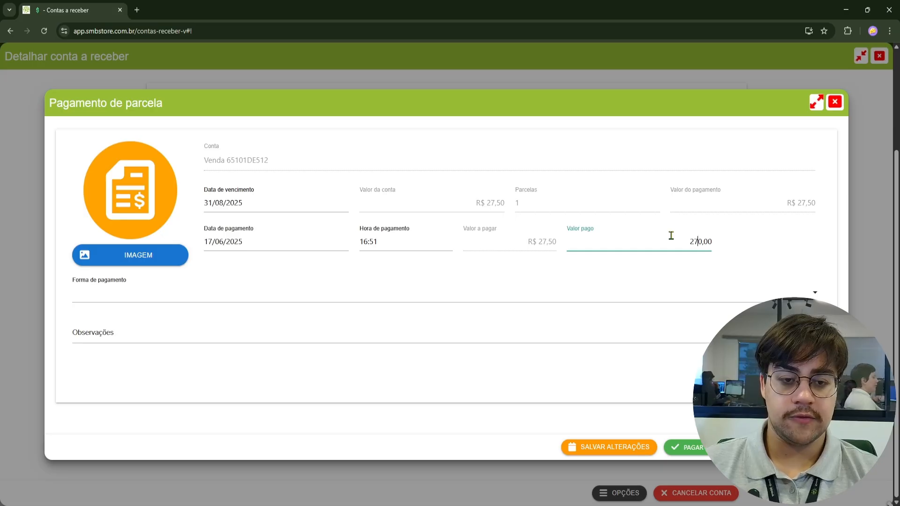
text(27,)
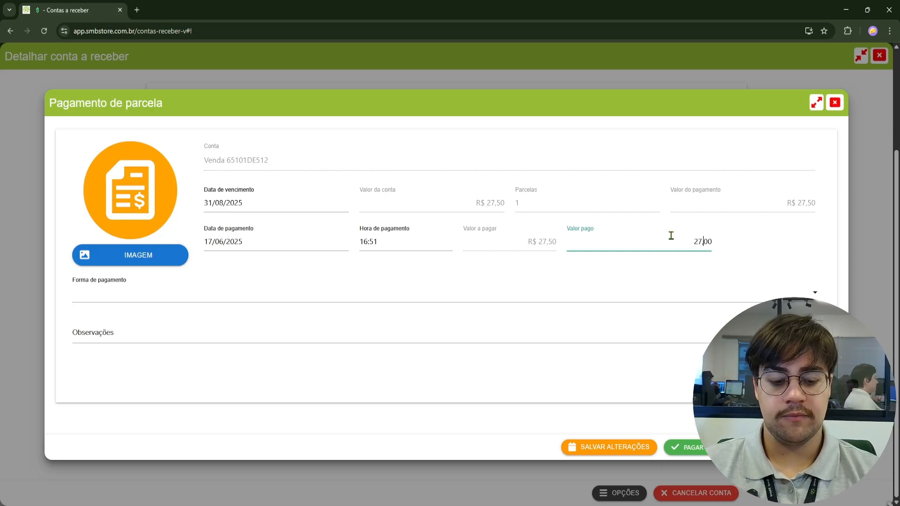
text(5)
key(Delete)
text(0)
key(BackSpace)
key(BackSpace)
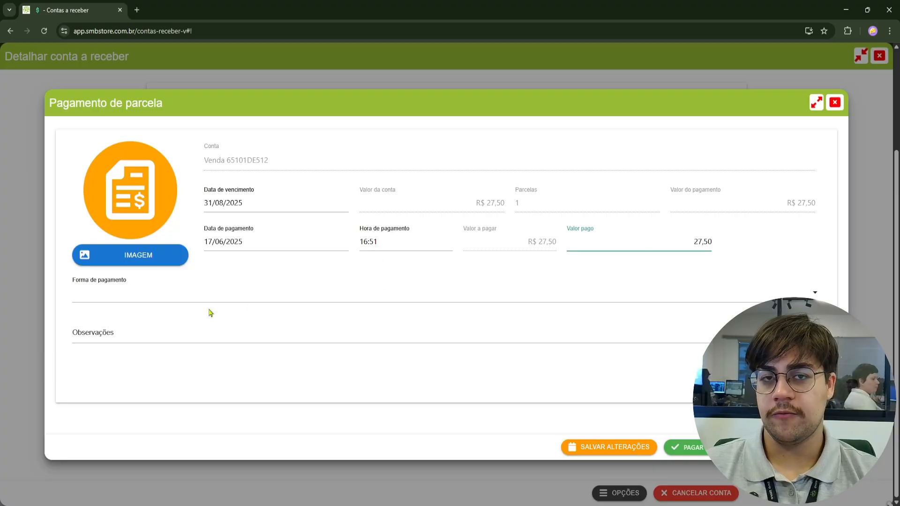
- Choose PIX CPF as the installment's payment method, leave Observações empty, and confirm the payment
click(146, 293)
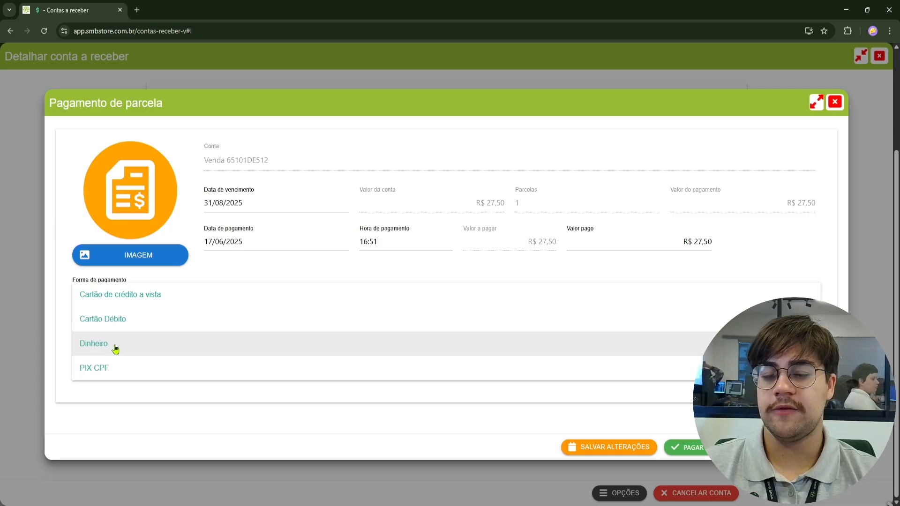
click(122, 375)
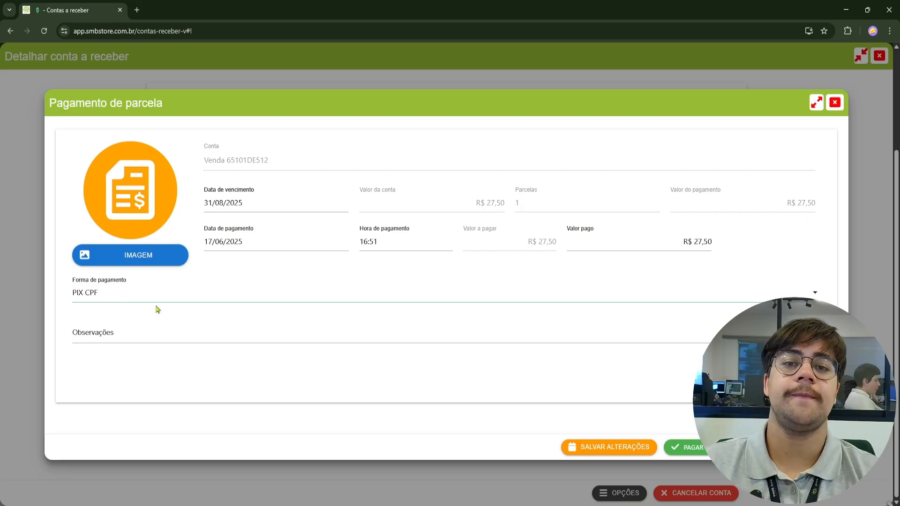
click(148, 336)
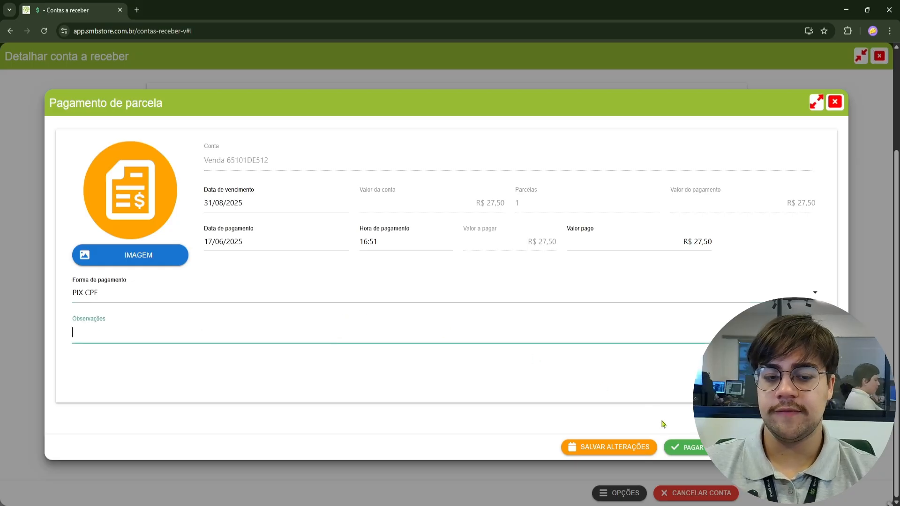
click(687, 448)
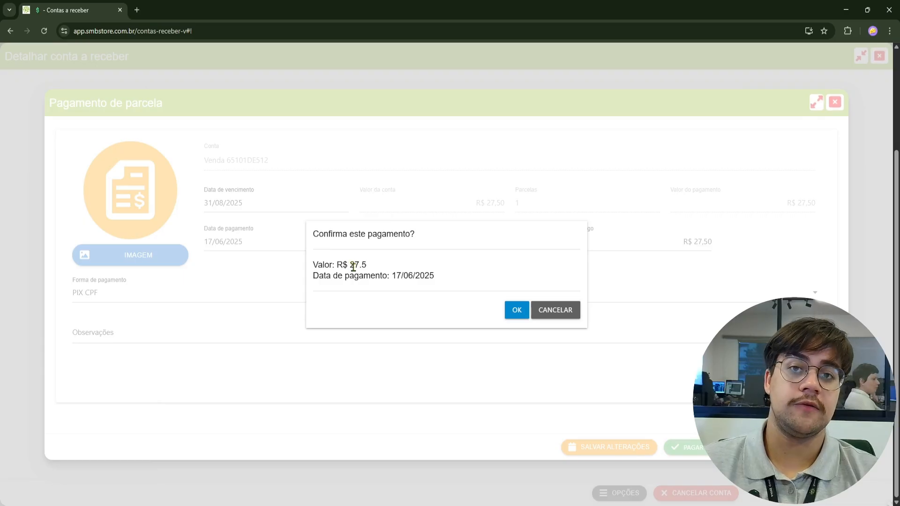
click(526, 313)
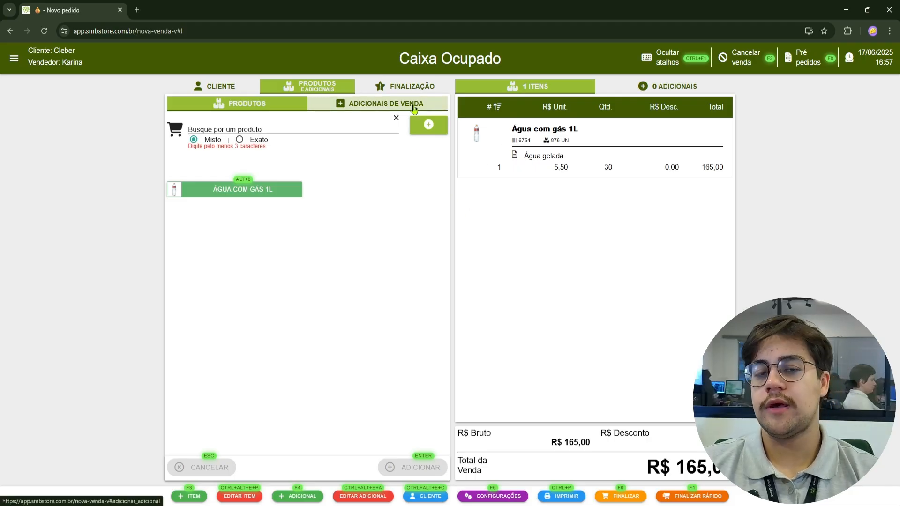
- Try to add a Movimentação a prazo payment of R$ 165,00 in one installment to the new sale
click(402, 88)
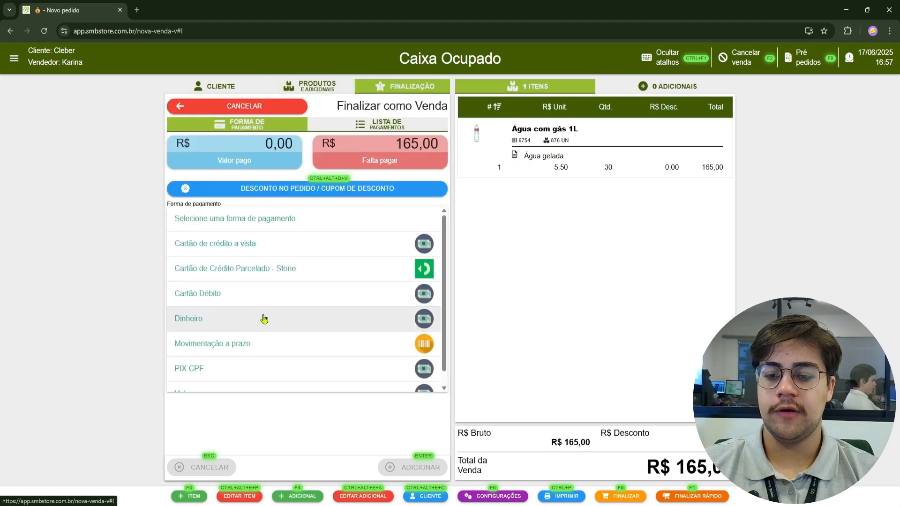
click(271, 344)
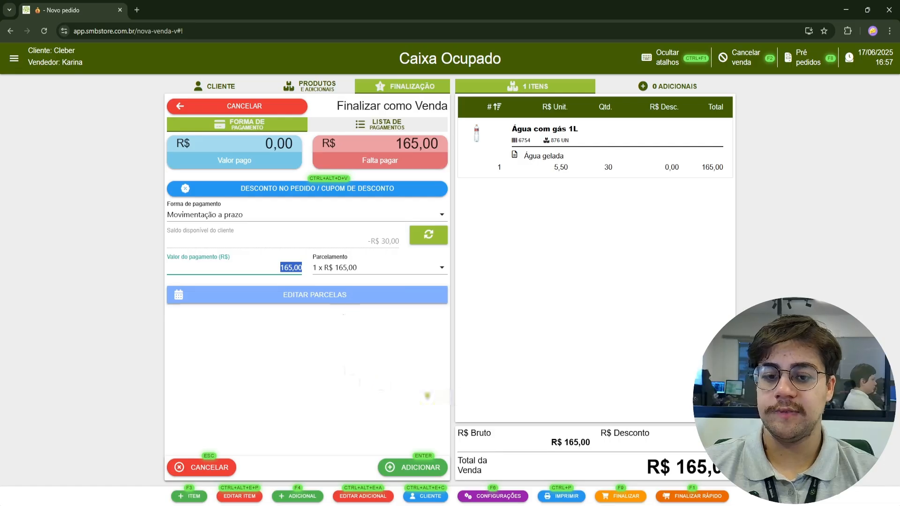
click(412, 469)
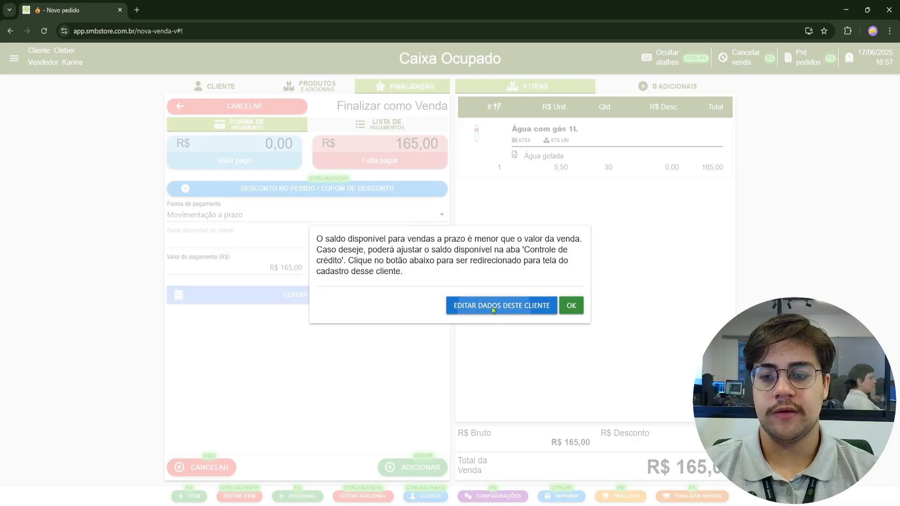
- Open the customer's registration for editing and go to the Controle de crédito section
click(497, 312)
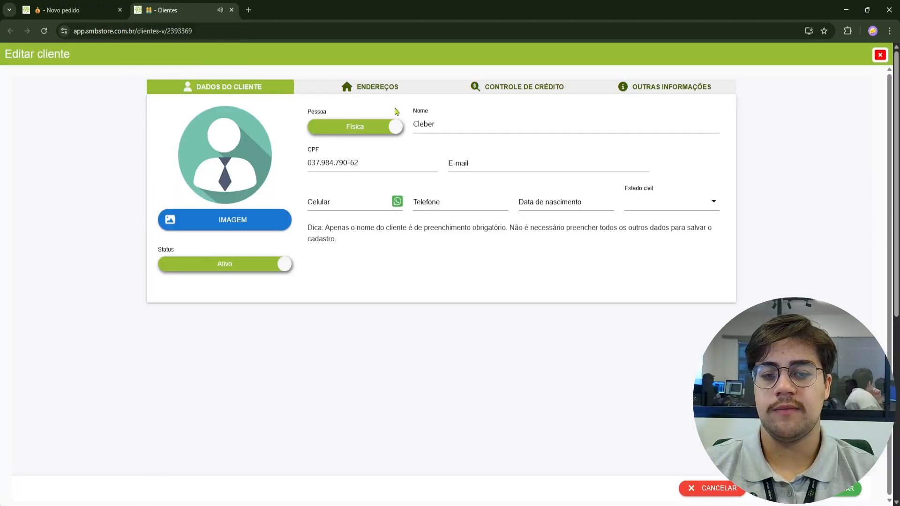
click(506, 90)
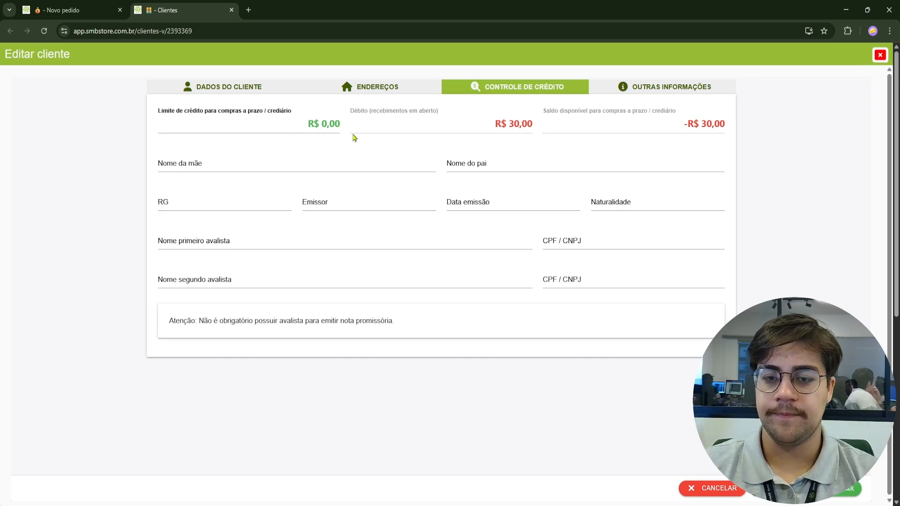
- Set the customer's credit limit for term purchases to R$ 5.000,00
click(290, 125)
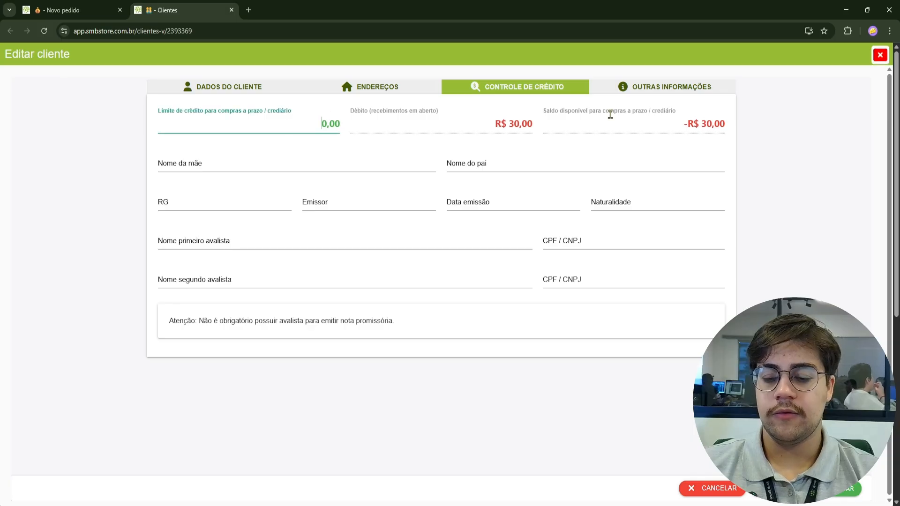
text(50)
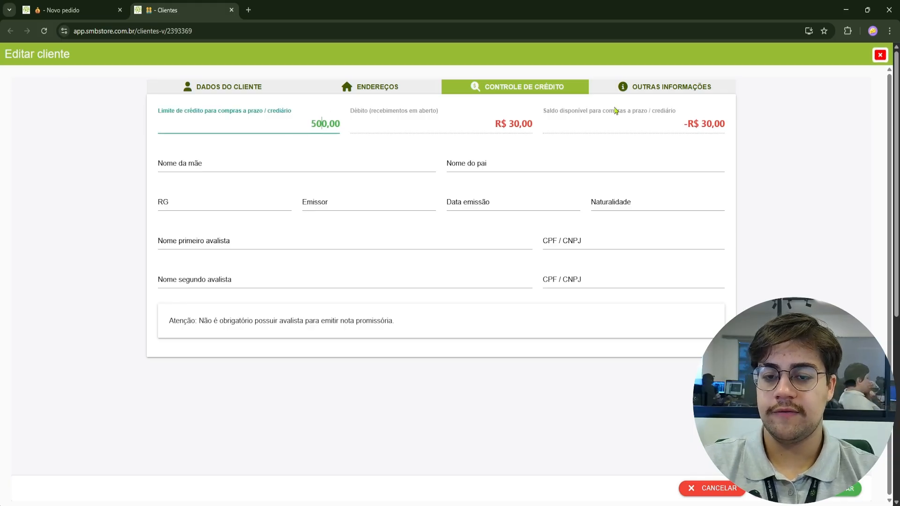
text(0)
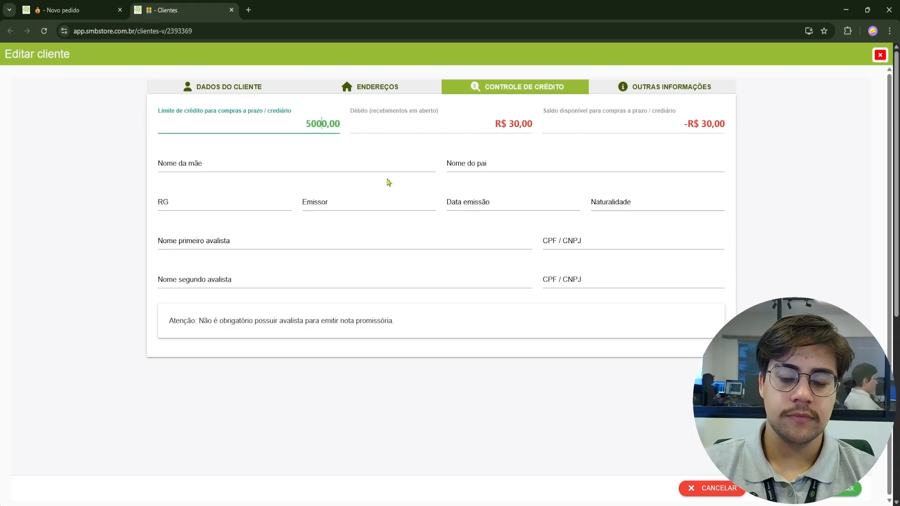
click(805, 182)
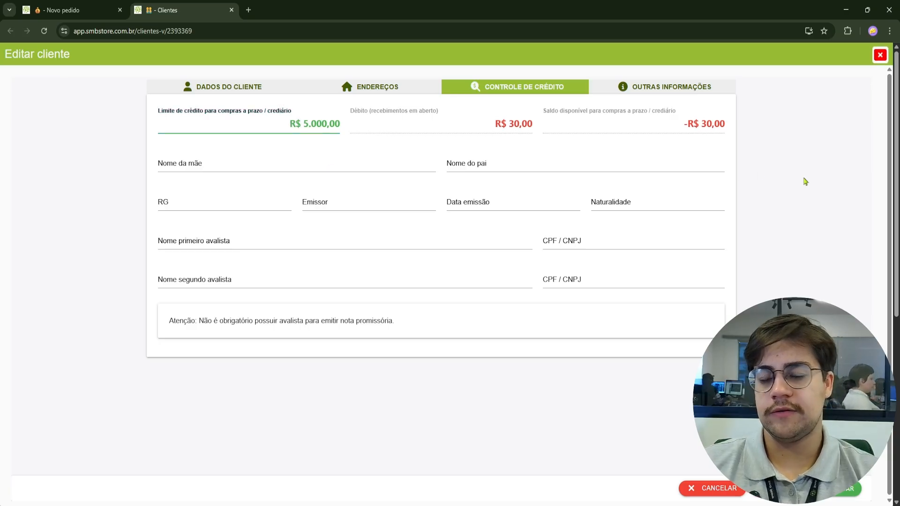
- Set the customer's credit limit for term purchases to R$ 9.999.999,99 and save the registration
drag(281, 141, 371, 135)
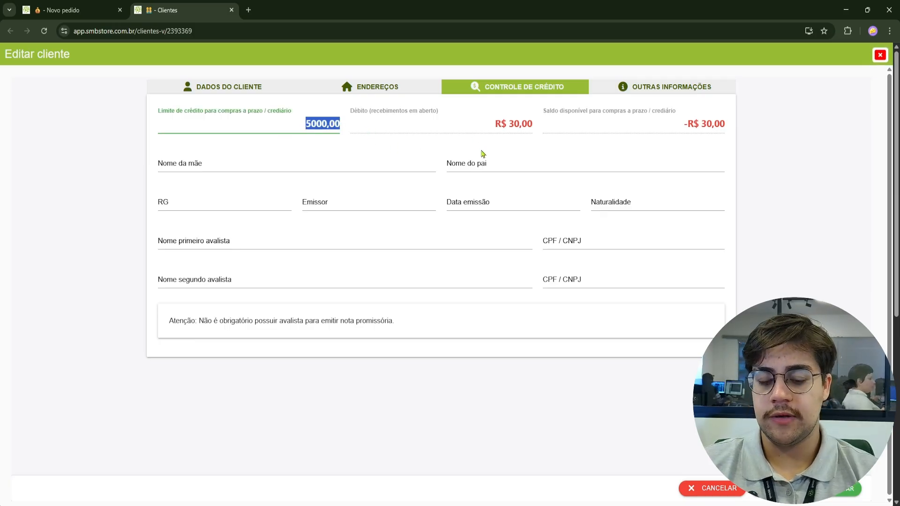
text(99999999,99)
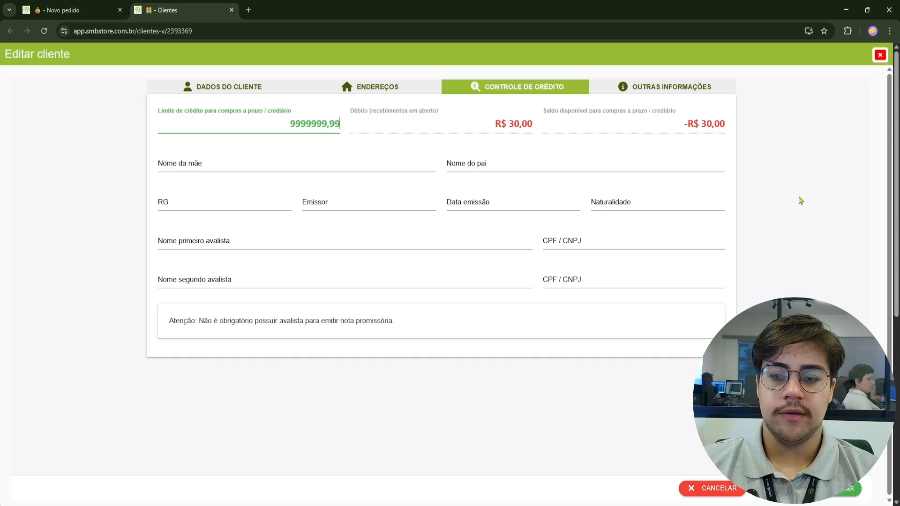
click(799, 200)
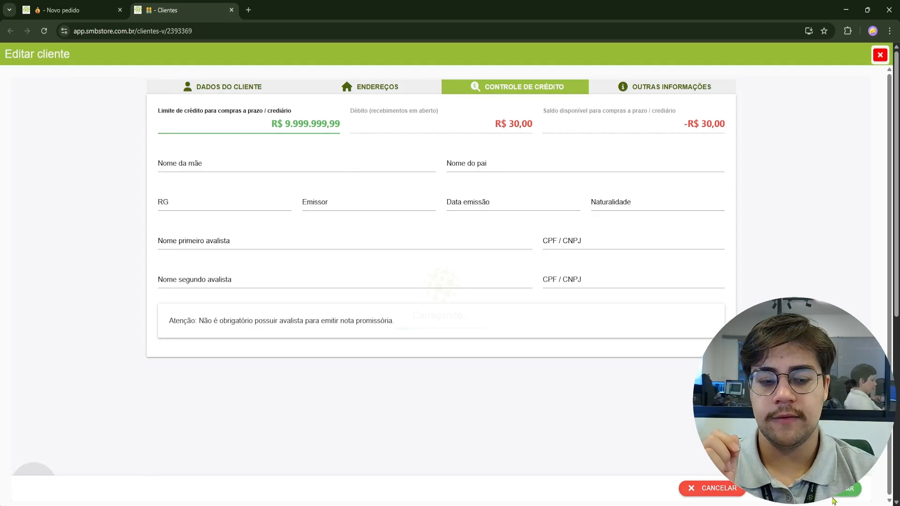
click(837, 498)
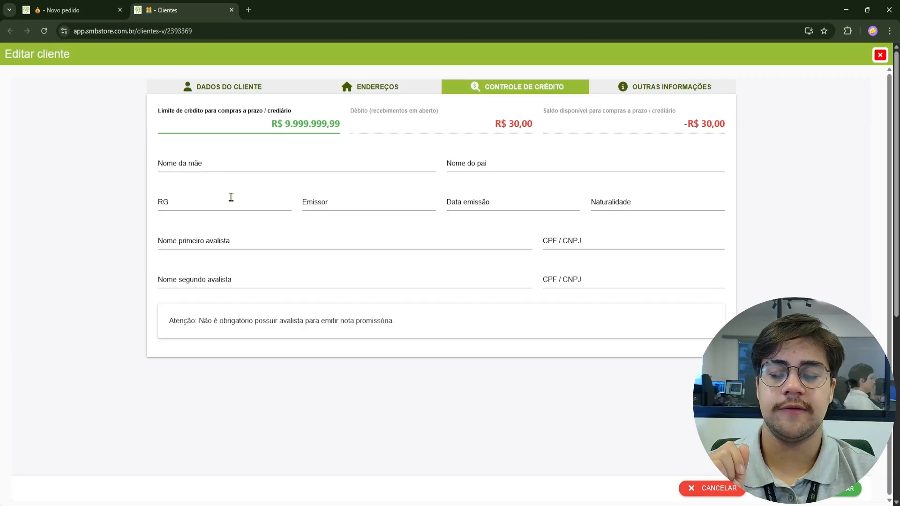
- Return to the Novo pedido sale, try to add the term payment again, and dismiss the insufficient-balance notice
click(71, 10)
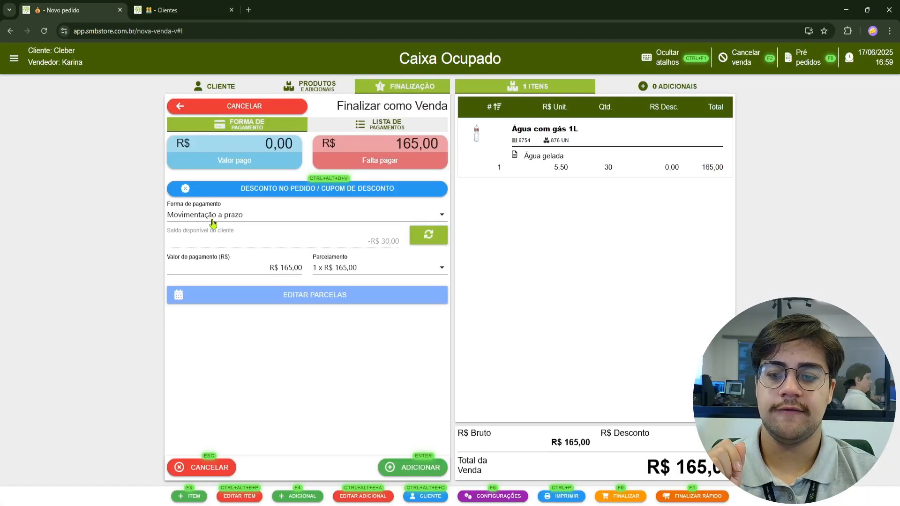
click(428, 462)
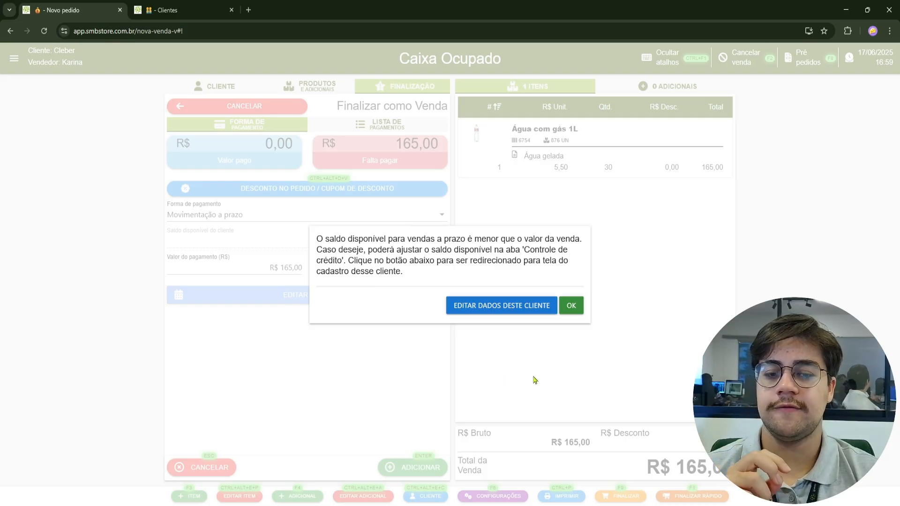
click(579, 313)
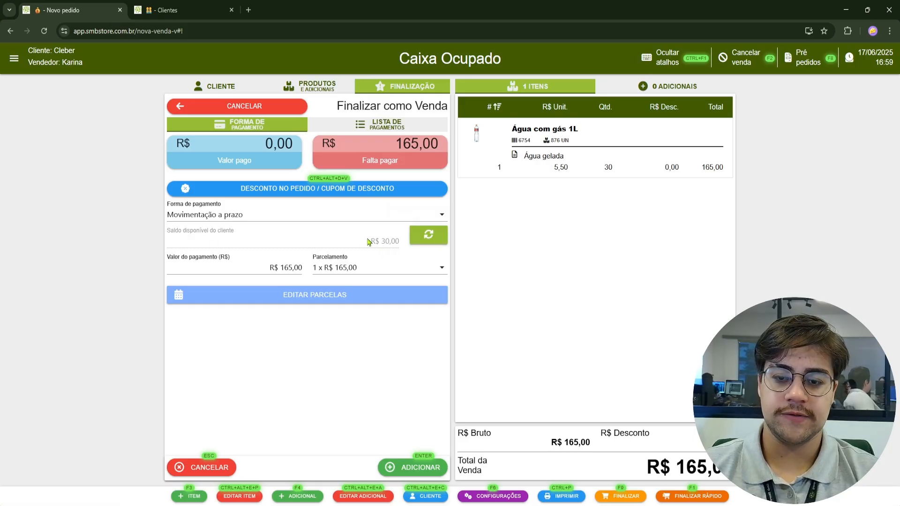
- Refresh the customer's available credit balance and add the R$ 165,00 Movimentação a prazo payment in one installment
click(423, 237)
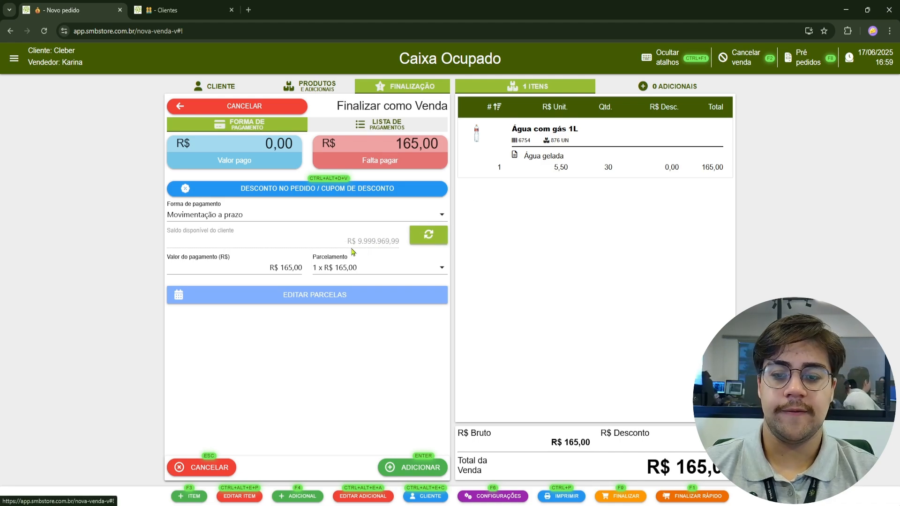
drag(341, 248, 403, 251)
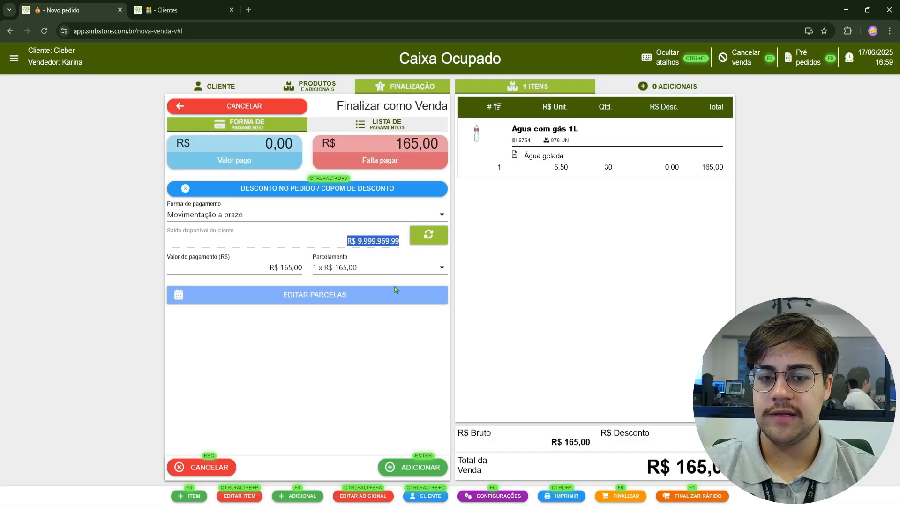
click(417, 468)
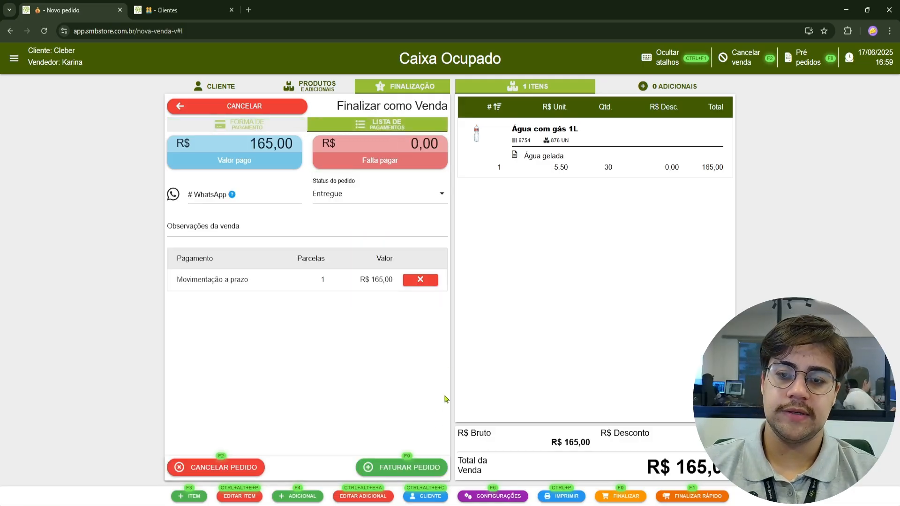